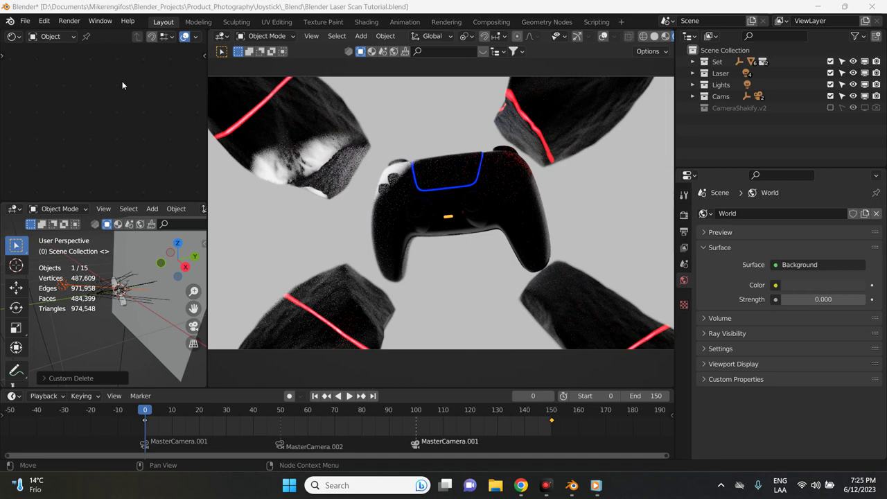
Replay the rendered Laser Scan animation from the start, then return to Blender.
{"action": "left_click", "coordinate": [599, 491]}
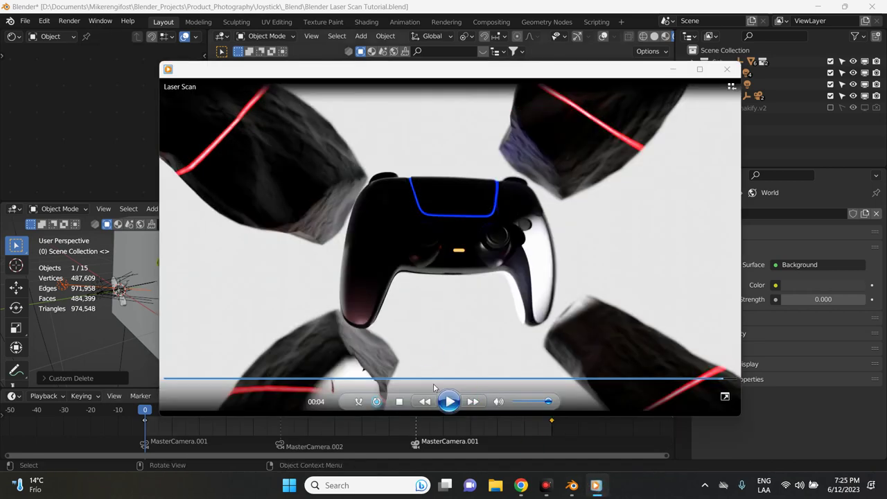
{"action": "left_click", "coordinate": [449, 403]}
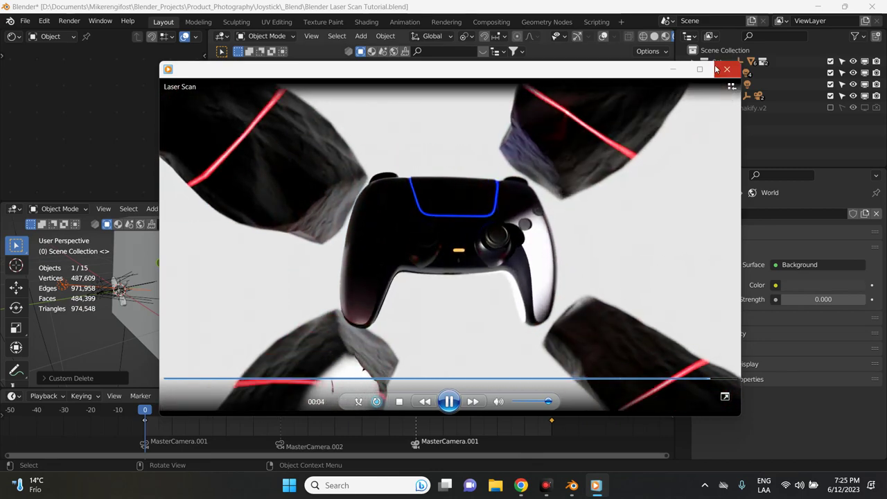
{"action": "left_click", "coordinate": [674, 69]}
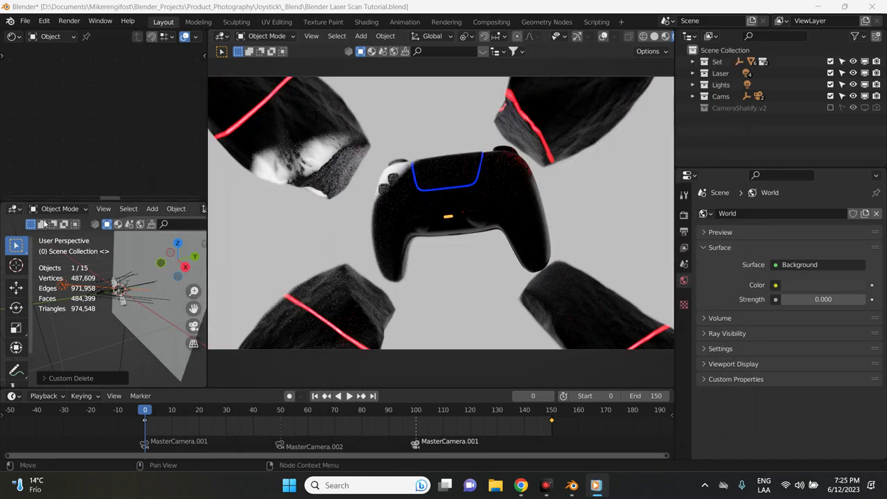
Widen the left editors, exclude the Laser, Lights and Cams collections, and enlarge the 3D viewport.
{"action": "left_click_drag", "start_coordinate": [207, 157], "coordinate": [326, 157]}
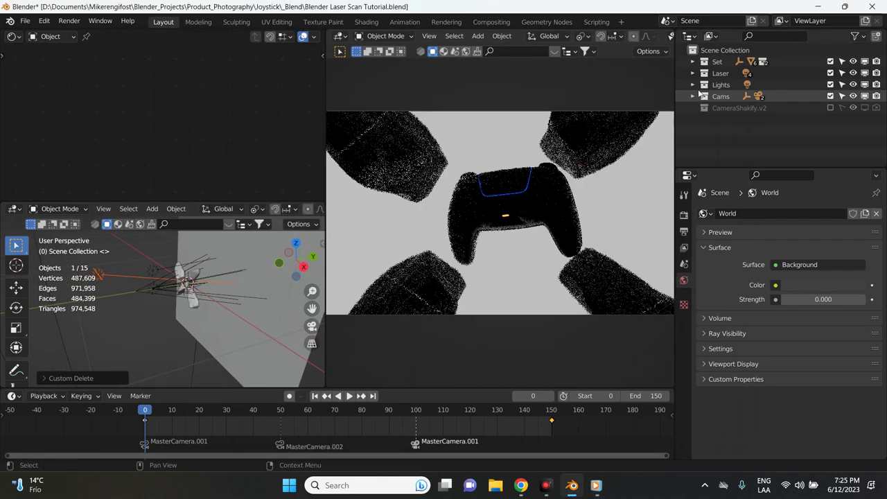
{"action": "left_click_drag", "start_coordinate": [830, 73], "coordinate": [830, 96]}
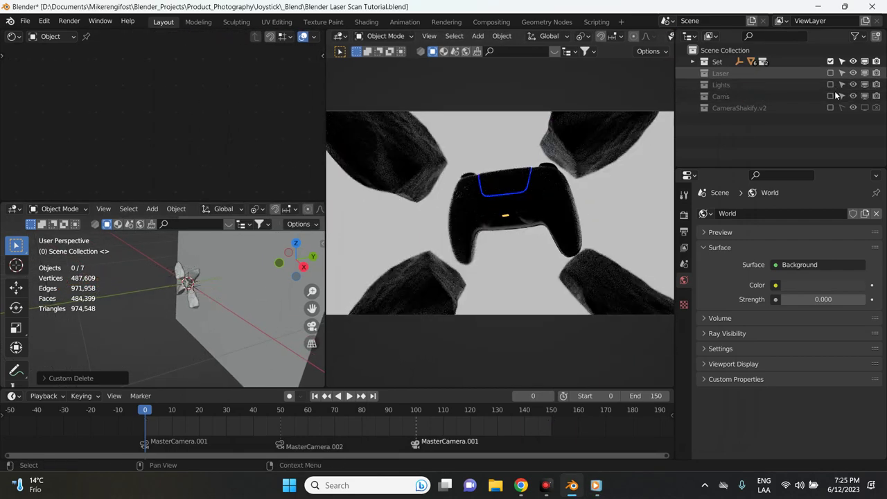
{"action": "left_click", "coordinate": [608, 489]}
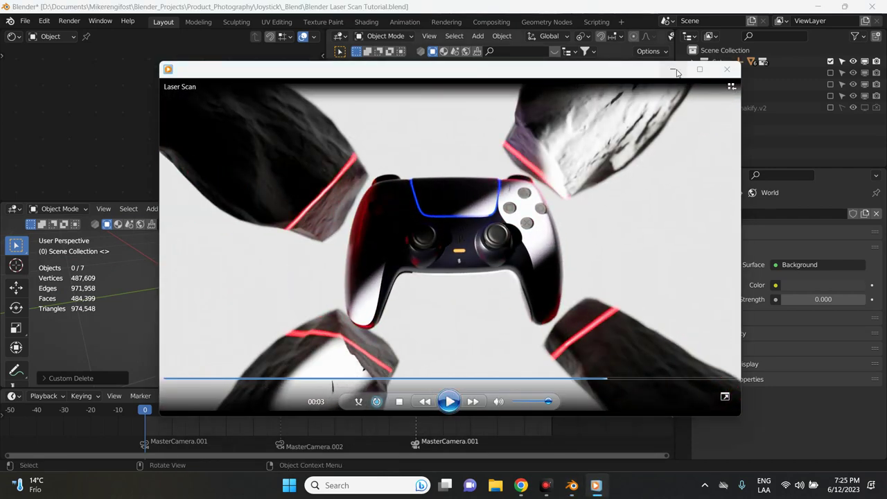
{"action": "left_click", "coordinate": [674, 71]}
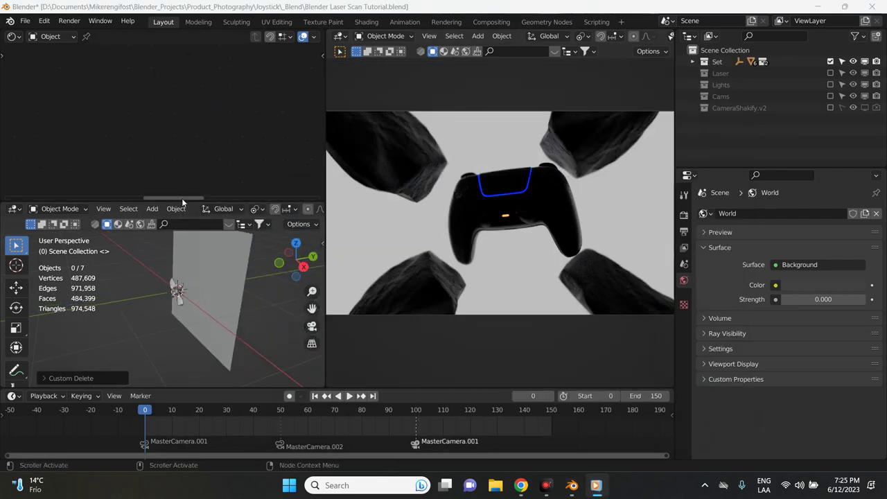
{"action": "left_click_drag", "start_coordinate": [182, 199], "coordinate": [179, 124]}
Add a spot light rotated 90° about Y and move it along Y beside the controller.
{"action": "middle_click_drag", "start_coordinate": [165, 276], "coordinate": [133, 258], "text": "shift"}
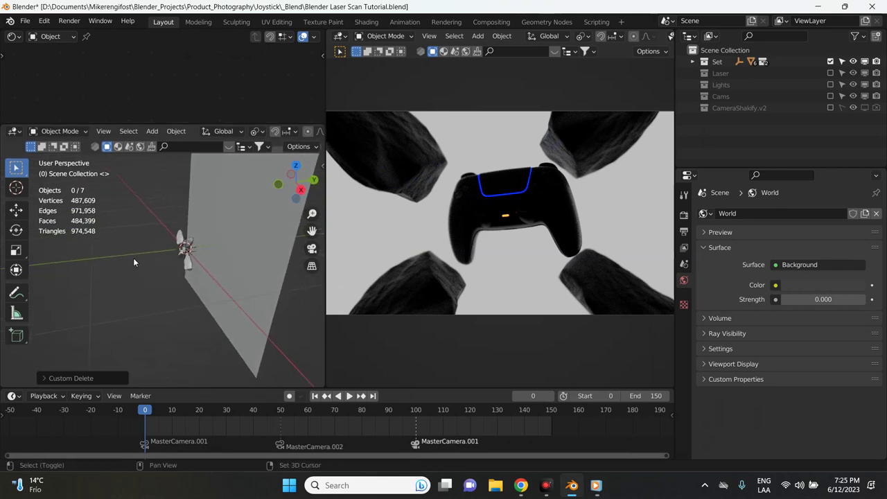
{"action": "key", "text": "shift+a"}
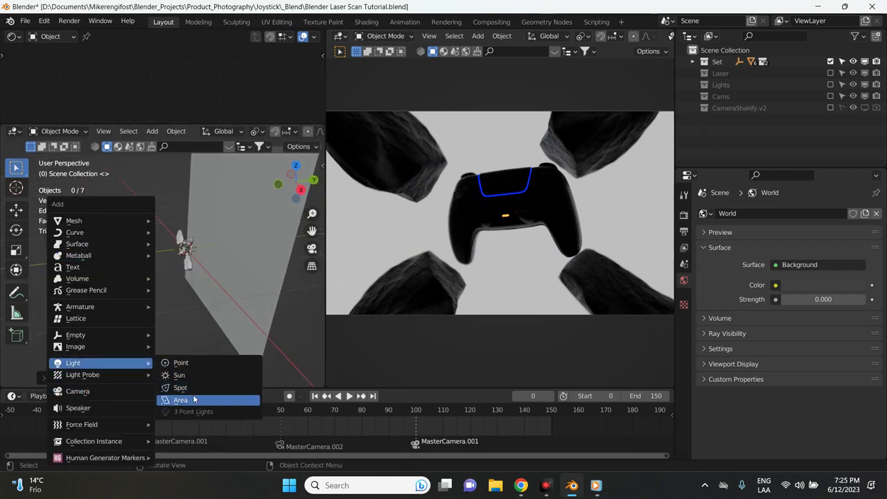
{"action": "left_click", "coordinate": [193, 385]}
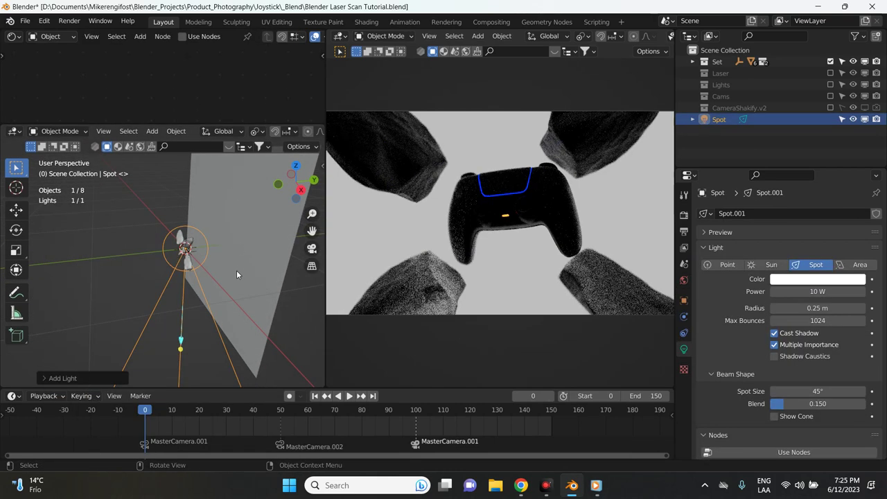
{"action": "type", "text": "ry90"}
{"action": "key", "text": "Return"}
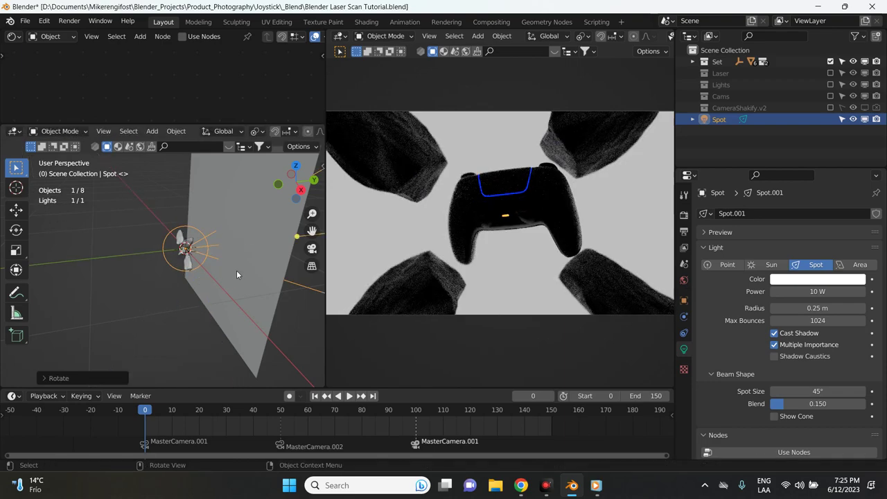
{"action": "key", "text": "g"}
{"action": "key", "text": "y"}
{"action": "left_click", "coordinate": [178, 295]}
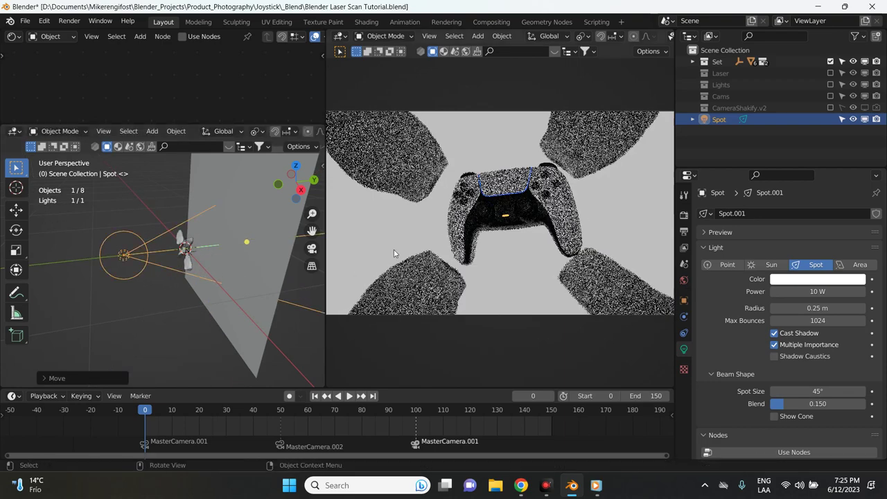
Set the spot light's Power to 1000 W and Radius to 0.0001 m.
{"action": "scroll", "coordinate": [175, 268], "scroll_direction": "up", "scroll_amount": 5}
{"action": "middle_click_drag", "start_coordinate": [175, 268], "coordinate": [183, 263]}
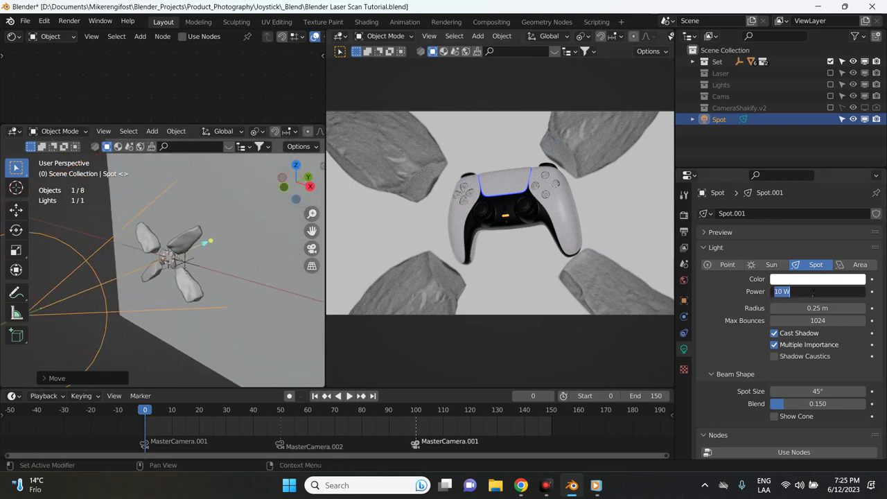
{"action": "key", "text": "Return"}
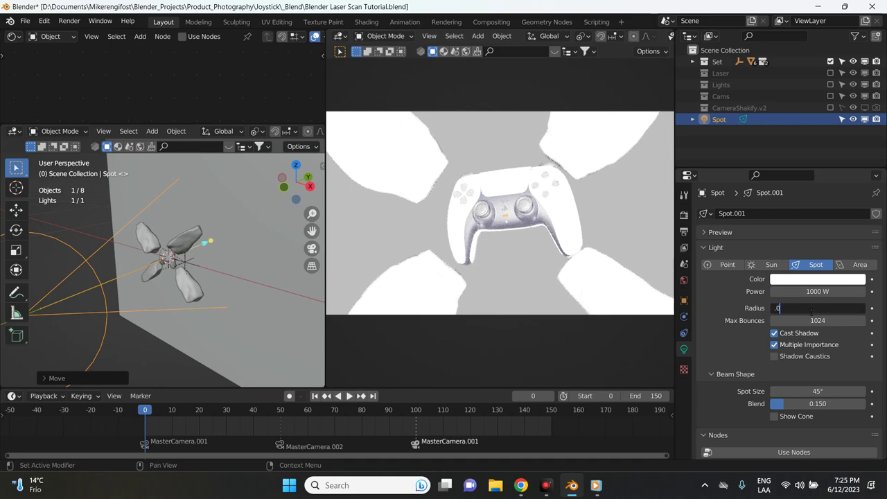
{"action": "key", "text": "Return"}
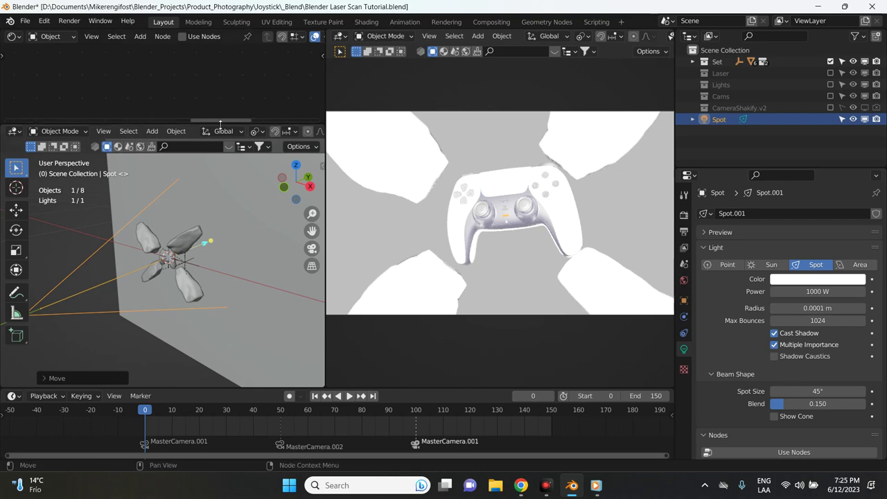
Enable nodes on the spot light and link a Gradient Texture's Color into Emission Color.
{"action": "left_click_drag", "start_coordinate": [220, 122], "coordinate": [219, 195]}
{"action": "left_click", "coordinate": [182, 36]}
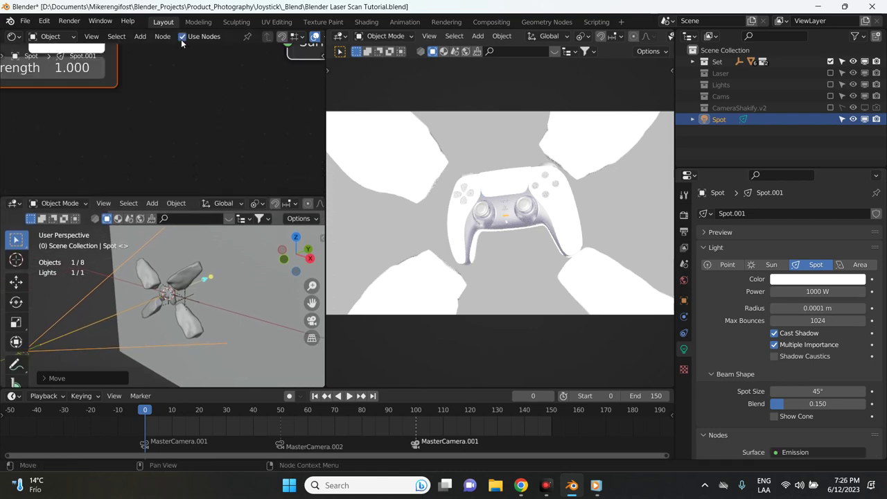
{"action": "scroll", "coordinate": [166, 146], "scroll_direction": "down", "scroll_amount": 5}
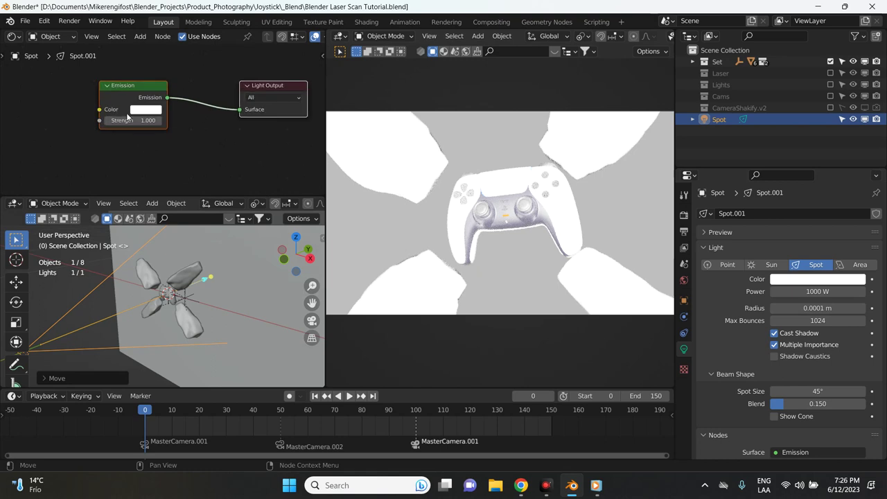
{"action": "scroll", "coordinate": [64, 135], "scroll_direction": "up", "scroll_amount": 2}
{"action": "key", "text": "shift+a"}
{"action": "left_click", "coordinate": [64, 135]}
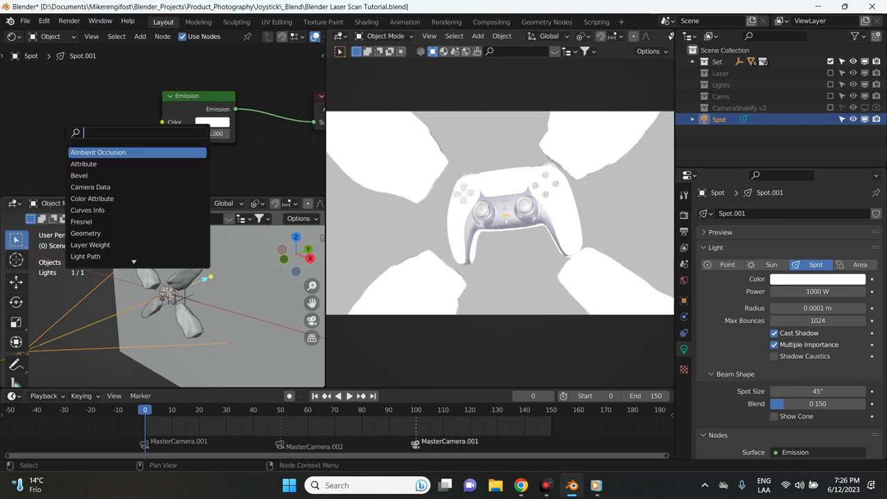
{"action": "left_click", "coordinate": [99, 152]}
{"action": "left_click", "coordinate": [85, 127]}
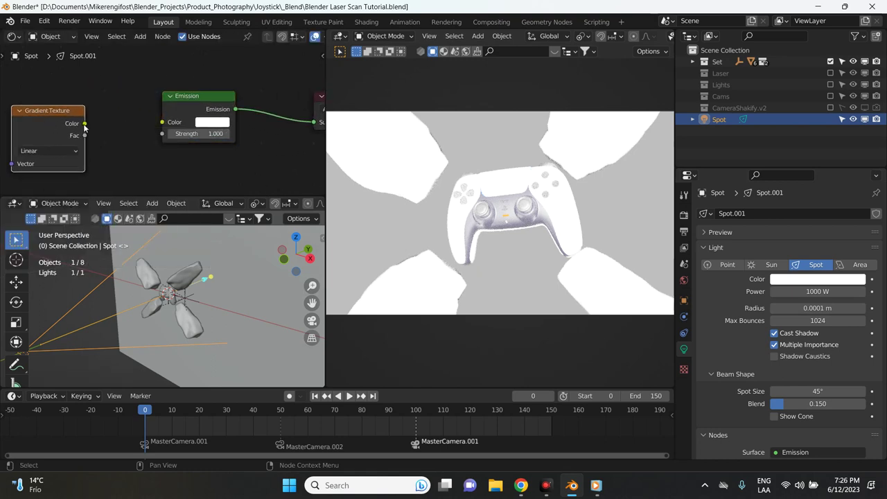
{"action": "middle_click_drag", "start_coordinate": [118, 97], "coordinate": [85, 89]}
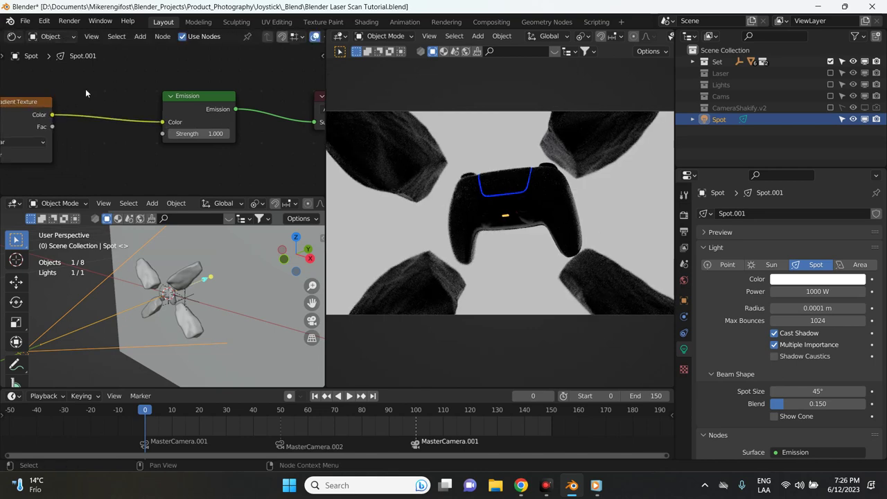
Insert a ColorRamp node between the Gradient Texture and Emission.
{"action": "key", "text": "shift+a"}
{"action": "left_click", "coordinate": [85, 89]}
{"action": "type", "text": "colo"}
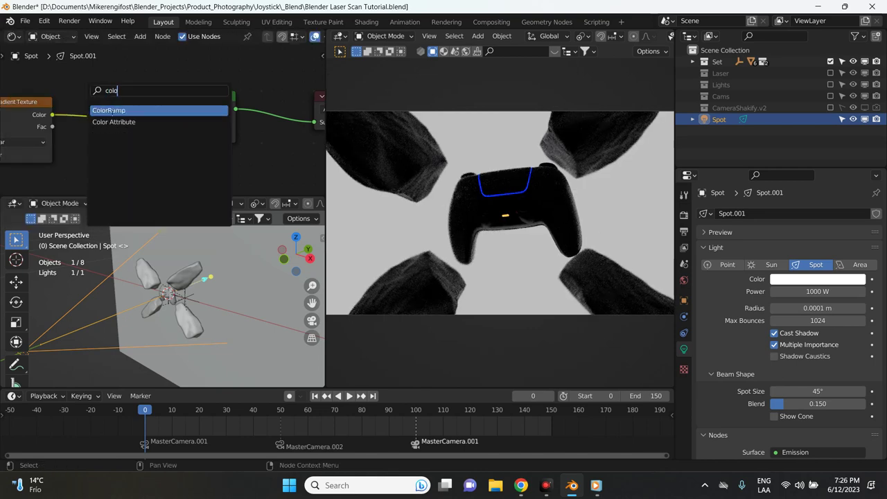
{"action": "left_click", "coordinate": [108, 111]}
{"action": "left_click", "coordinate": [229, 132]}
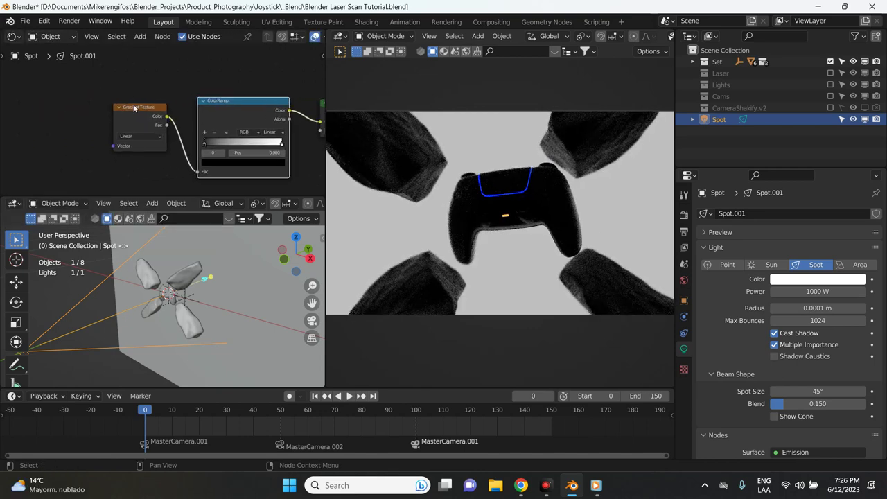
{"action": "scroll", "coordinate": [133, 107], "scroll_direction": "up", "scroll_amount": 3}
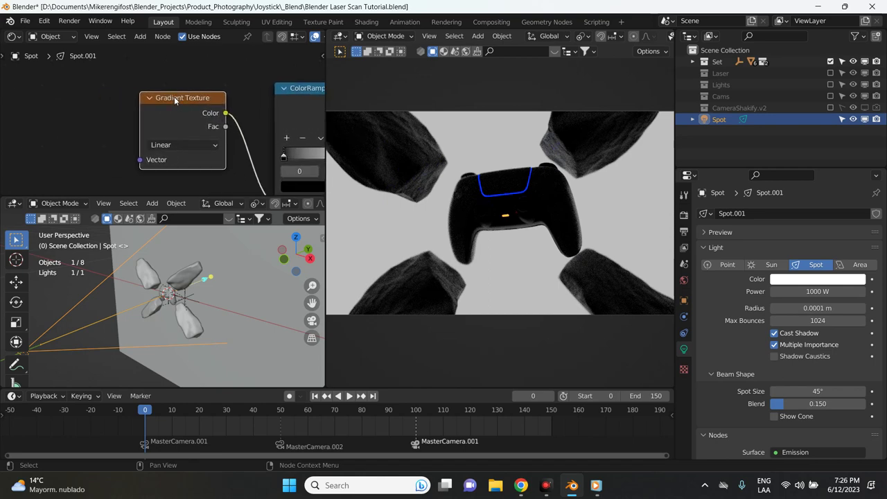
Attach Mapping and Texture Coordinate nodes to the Gradient Texture and set it to Quadratic.
{"action": "left_click", "coordinate": [183, 106]}
{"action": "key", "text": "ctrl+t"}
{"action": "middle_click_drag", "start_coordinate": [58, 138], "coordinate": [80, 104]}
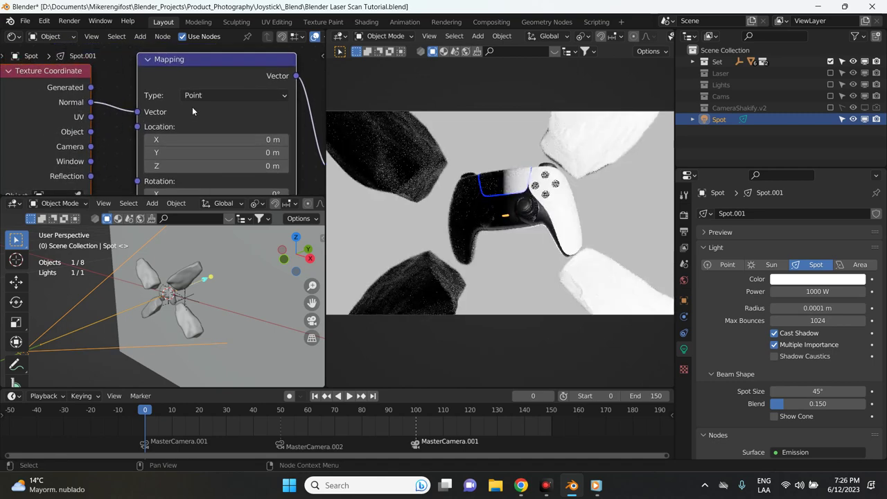
{"action": "scroll", "coordinate": [244, 107], "scroll_direction": "down", "scroll_amount": 3}
{"action": "scroll", "coordinate": [124, 137], "scroll_direction": "up", "scroll_amount": 2}
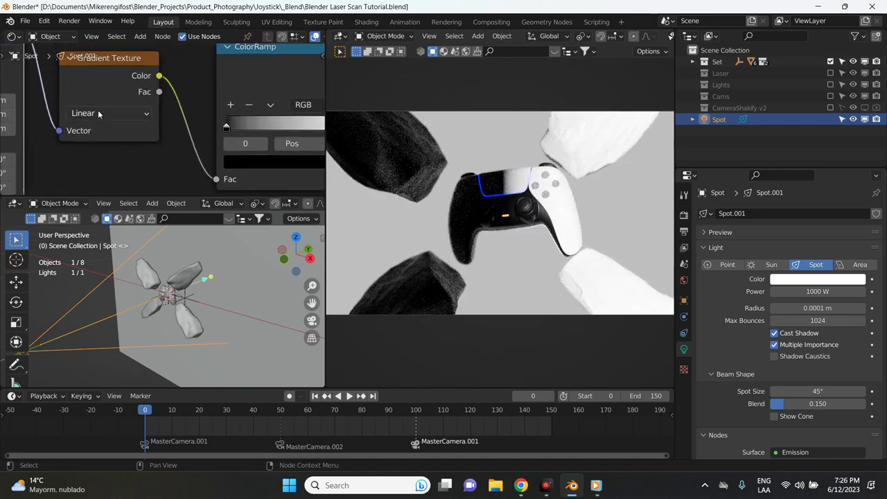
{"action": "left_click", "coordinate": [97, 111]}
{"action": "left_click", "coordinate": [98, 144]}
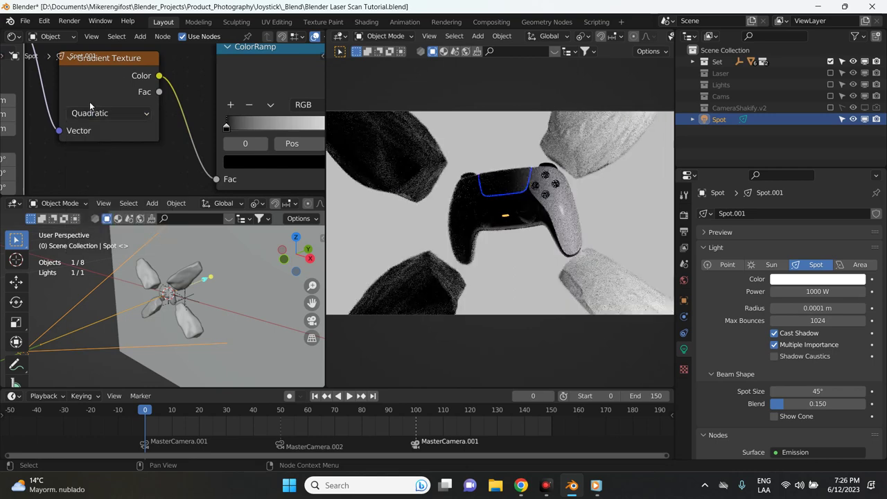
Set the spot light's Spot Size to 50°.
{"action": "scroll", "coordinate": [121, 128], "scroll_direction": "down", "scroll_amount": 1}
{"action": "scroll", "coordinate": [122, 128], "scroll_direction": "down", "scroll_amount": 2}
{"action": "scroll", "coordinate": [115, 118], "scroll_direction": "down", "scroll_amount": 2}
{"action": "scroll", "coordinate": [163, 125], "scroll_direction": "up", "scroll_amount": 2}
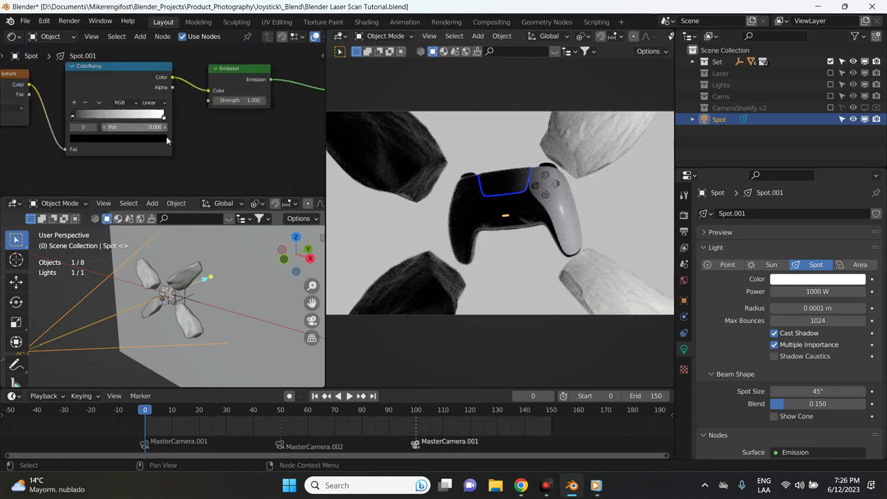
{"action": "scroll", "coordinate": [222, 128], "scroll_direction": "down", "scroll_amount": 1}
{"action": "scroll", "coordinate": [177, 128], "scroll_direction": "up", "scroll_amount": 1}
{"action": "scroll", "coordinate": [147, 120], "scroll_direction": "down", "scroll_amount": 1}
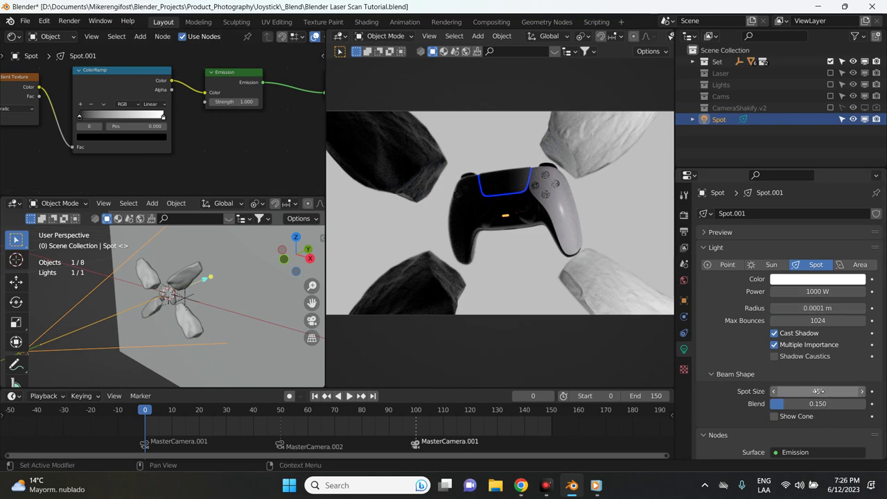
{"action": "type", "text": "50"}
{"action": "key", "text": "Return"}
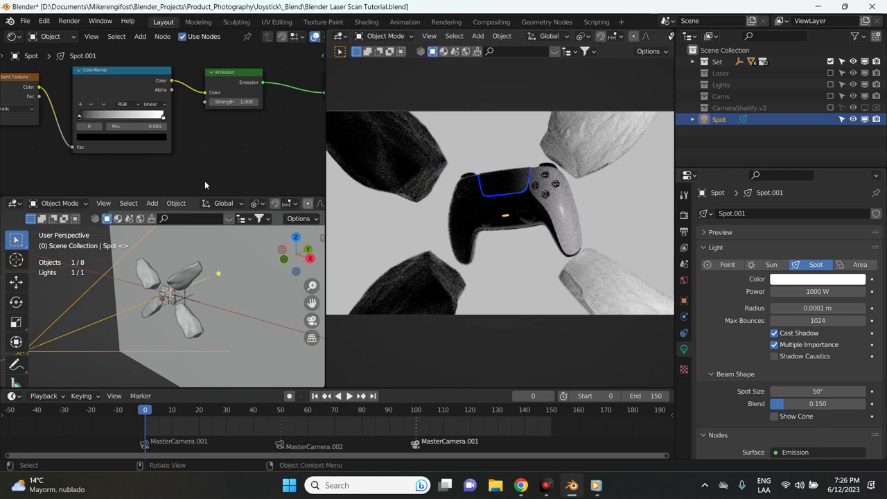
{"action": "scroll", "coordinate": [159, 111], "scroll_direction": "up", "scroll_amount": 2}
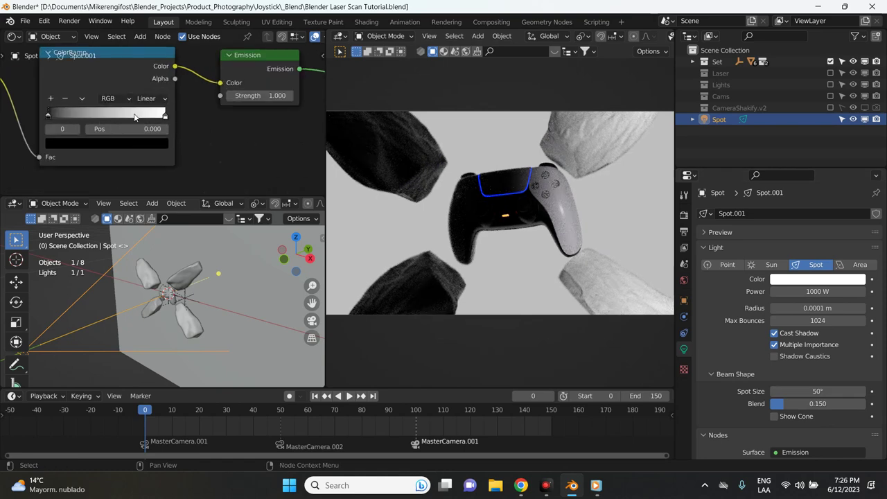
{"action": "scroll", "coordinate": [125, 115], "scroll_direction": "up", "scroll_amount": 2, "text": "ctrl"}
{"action": "scroll", "coordinate": [114, 114], "scroll_direction": "up", "scroll_amount": 2, "text": "ctrl"}
{"action": "scroll", "coordinate": [104, 113], "scroll_direction": "up", "scroll_amount": 2, "text": "ctrl"}
{"action": "scroll", "coordinate": [93, 111], "scroll_direction": "up", "scroll_amount": 2, "text": "ctrl"}
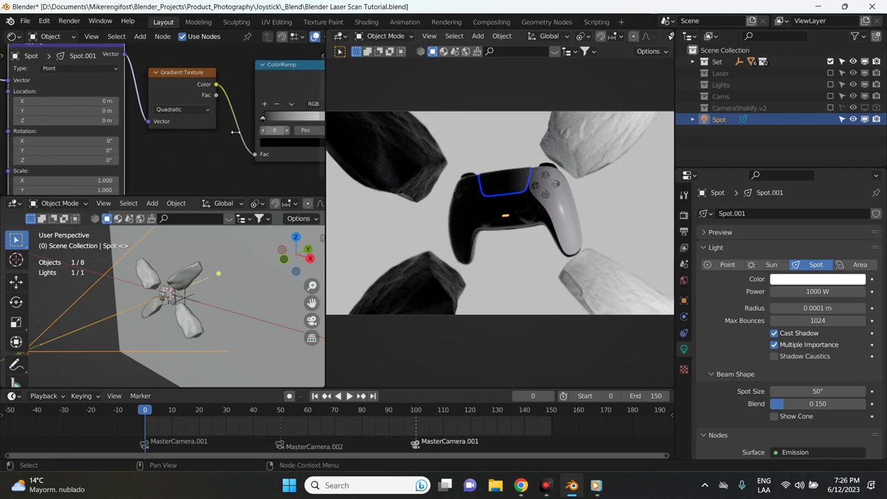
{"action": "scroll", "coordinate": [114, 112], "scroll_direction": "down", "scroll_amount": 4, "text": "ctrl"}
Move the black ColorRamp stop to the middle and add a bright red middle stop.
{"action": "mouse_move", "coordinate": [132, 124]}
{"action": "left_mouse_down"}
{"action": "mouse_move", "coordinate": [199, 133]}
{"action": "mouse_move", "coordinate": [190, 133]}
{"action": "left_mouse_up"}
{"action": "scroll", "coordinate": [179, 131], "scroll_direction": "up", "scroll_amount": 4}
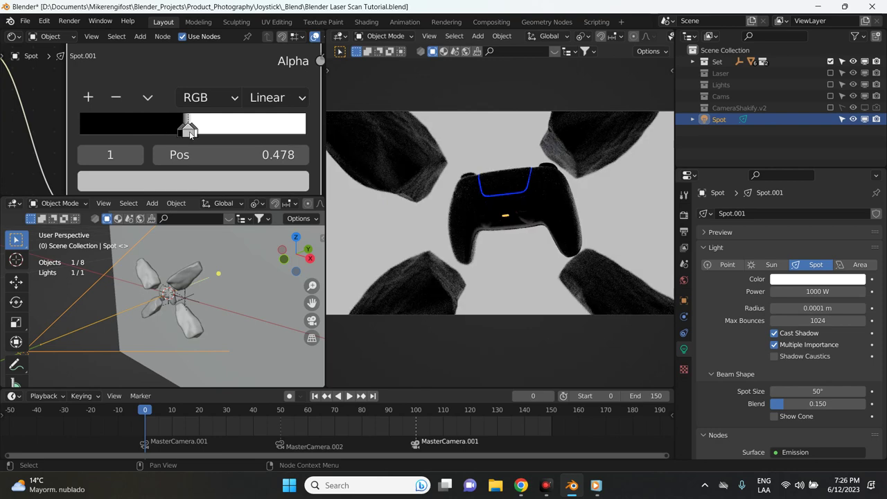
{"action": "left_click", "coordinate": [203, 129], "text": "ctrl"}
{"action": "left_click", "coordinate": [228, 180]}
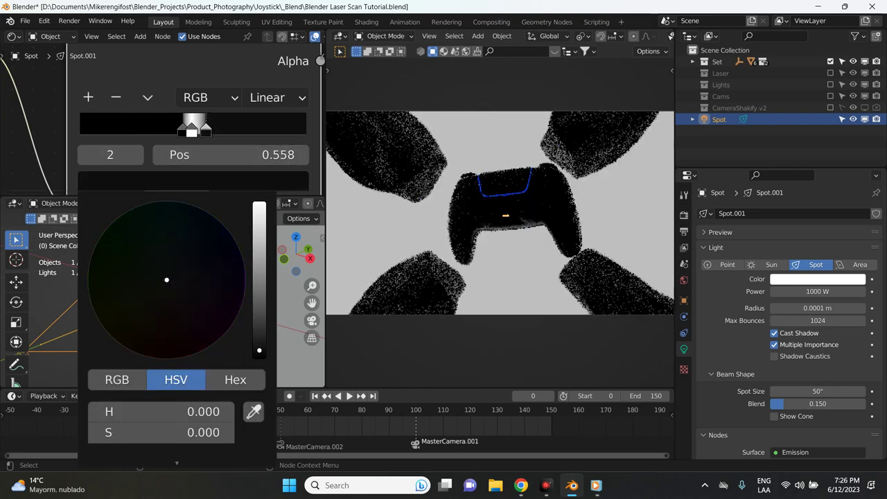
{"action": "left_click", "coordinate": [192, 127]}
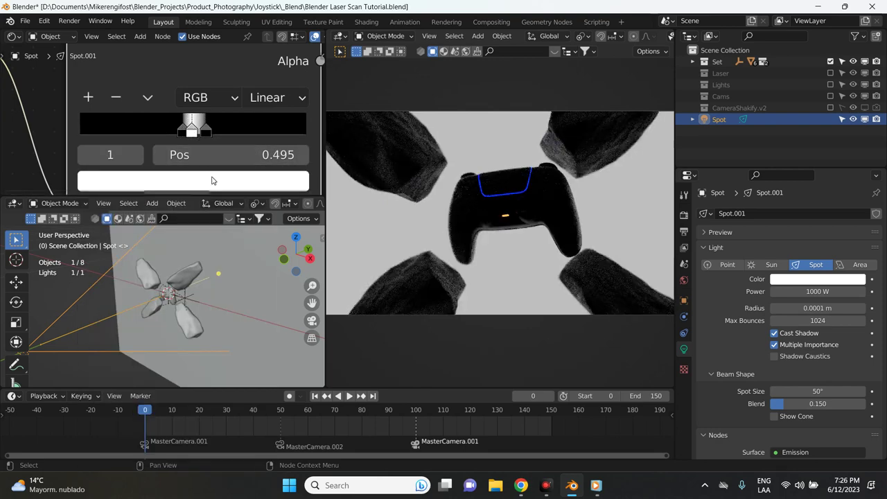
{"action": "left_click", "coordinate": [213, 180]}
{"action": "left_click_drag", "start_coordinate": [182, 334], "coordinate": [161, 353]}
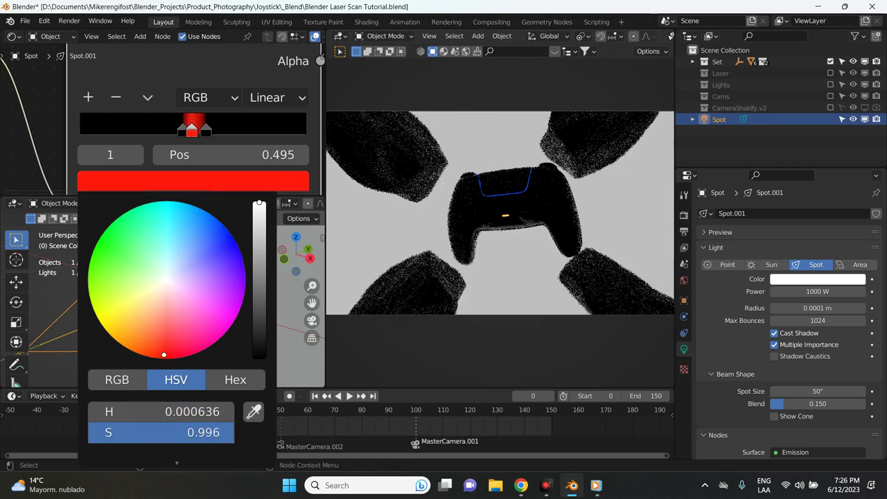
Slide the right stop toward the red stop at 0.495 to form a narrow red band.
{"action": "scroll", "coordinate": [240, 172], "scroll_direction": "down", "scroll_amount": 1}
{"action": "scroll", "coordinate": [187, 136], "scroll_direction": "down", "scroll_amount": 2}
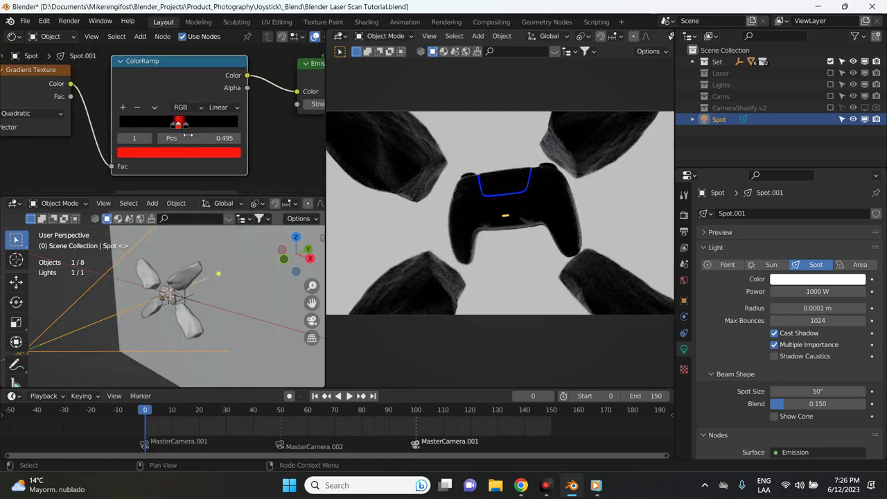
{"action": "scroll", "coordinate": [187, 136], "scroll_direction": "up", "scroll_amount": 2}
{"action": "scroll", "coordinate": [208, 137], "scroll_direction": "up", "scroll_amount": 1}
{"action": "scroll", "coordinate": [220, 138], "scroll_direction": "up", "scroll_amount": 1}
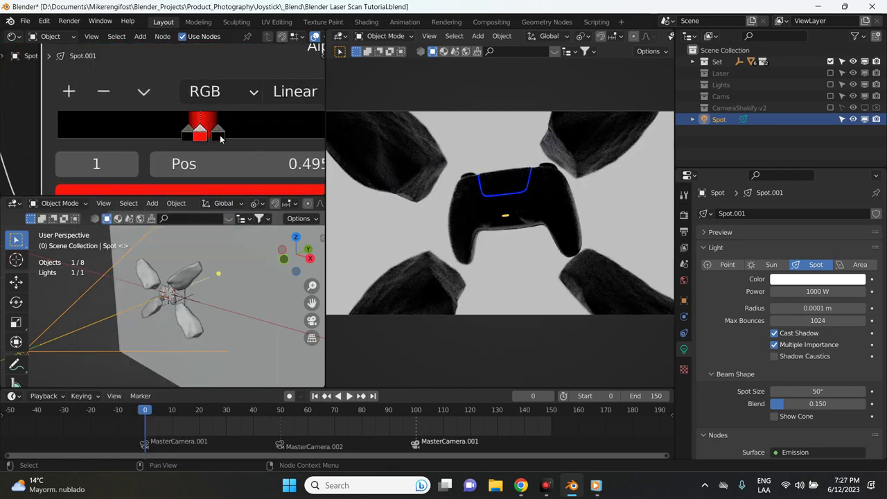
{"action": "left_click_drag", "start_coordinate": [220, 135], "coordinate": [199, 146]}
{"action": "scroll", "coordinate": [208, 127], "scroll_direction": "down", "scroll_amount": 3}
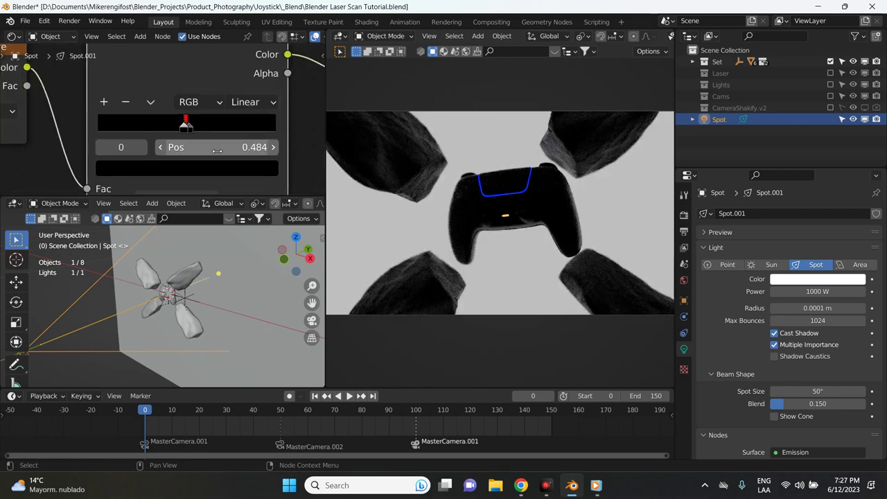
{"action": "scroll", "coordinate": [208, 126], "scroll_direction": "down", "scroll_amount": 3}
{"action": "middle_click_drag", "start_coordinate": [79, 137], "coordinate": [97, 136]}
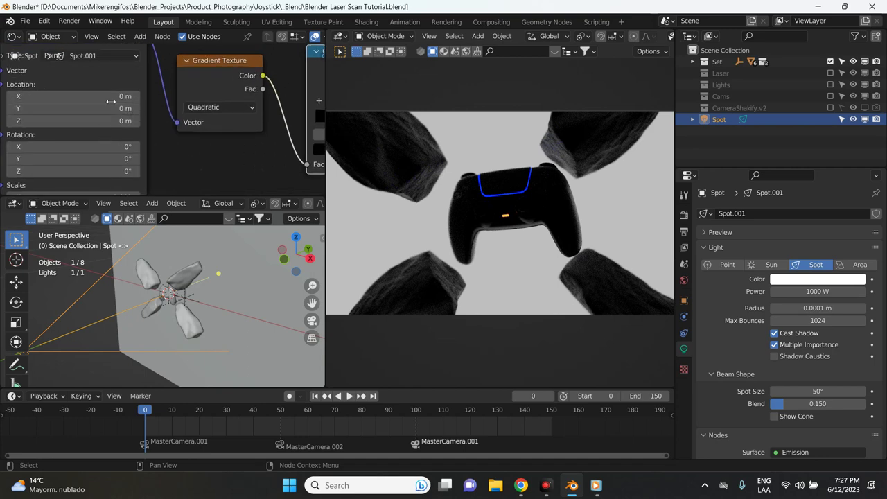
Set the Mapping node's Location X to 0.8 m.
{"action": "left_click", "coordinate": [10, 97]}
{"action": "left_click", "coordinate": [10, 97]}
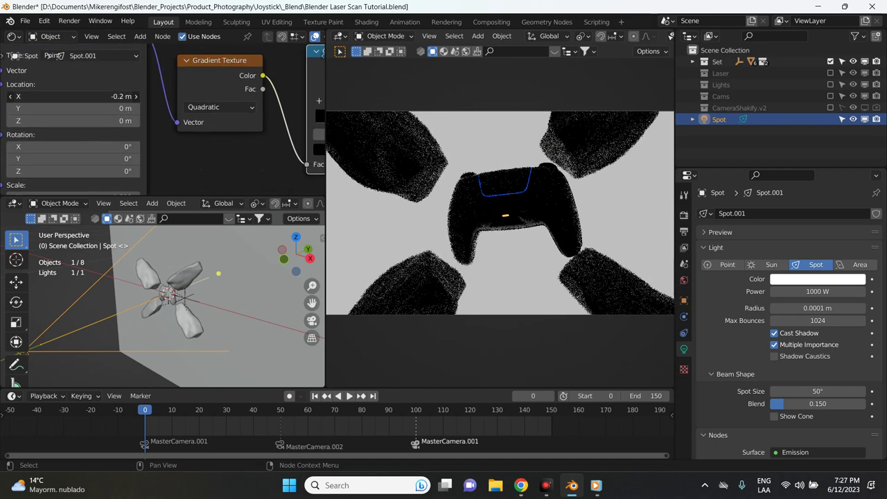
{"action": "left_click_drag", "start_coordinate": [70, 97], "coordinate": [97, 96]}
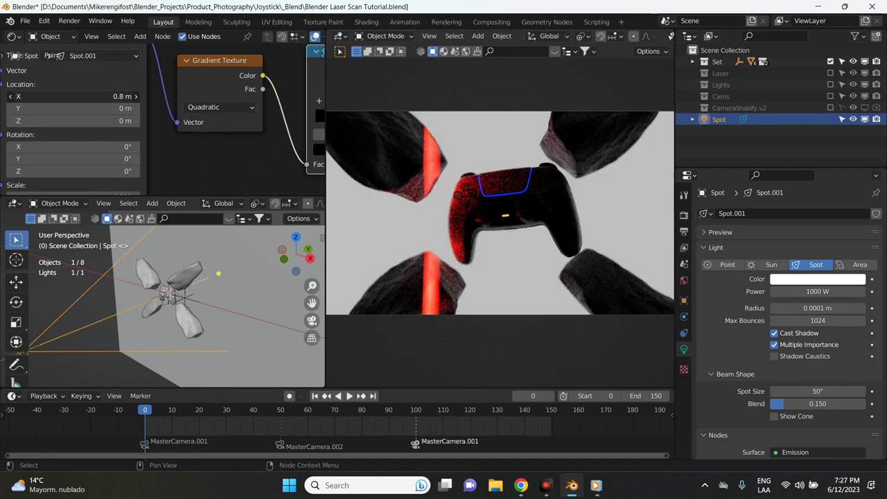
{"action": "scroll", "coordinate": [208, 150], "scroll_direction": "down", "scroll_amount": 2}
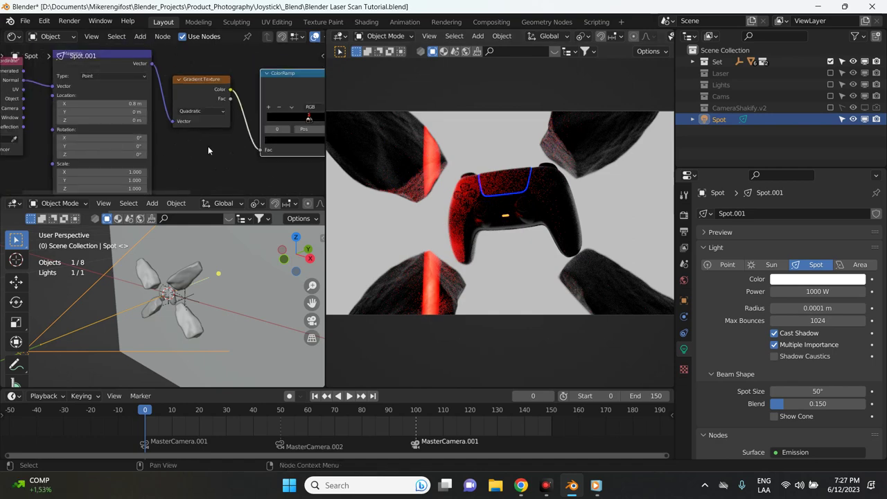
{"action": "scroll", "coordinate": [246, 140], "scroll_direction": "up", "scroll_amount": 3}
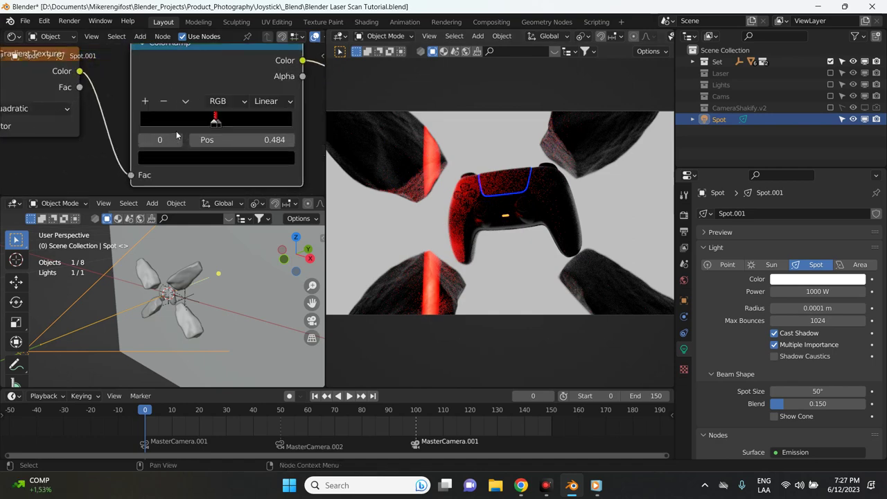
Nudge the ColorRamp's black stop to 0.491 to narrow the red laser band.
{"action": "middle_click_drag", "start_coordinate": [246, 141], "coordinate": [140, 142]}
{"action": "scroll", "coordinate": [140, 142], "scroll_direction": "up", "scroll_amount": 2}
{"action": "scroll", "coordinate": [140, 142], "scroll_direction": "up", "scroll_amount": 1}
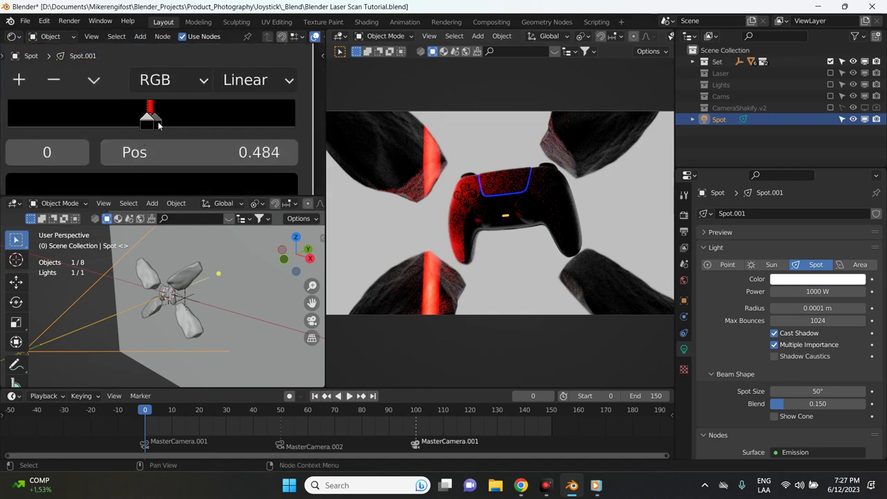
{"action": "left_click_drag", "start_coordinate": [156, 128], "coordinate": [146, 133]}
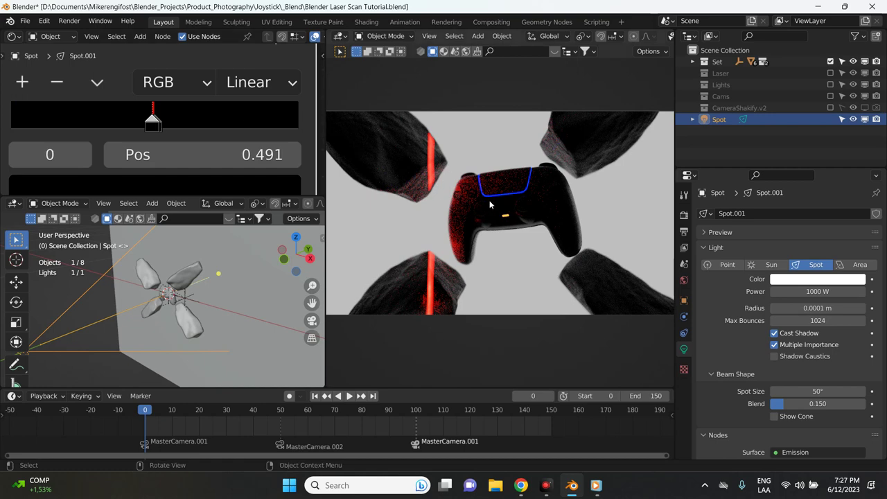
{"action": "middle_click_drag", "start_coordinate": [212, 256], "coordinate": [156, 323]}
Move the spot light along Y to a new position.
{"action": "key", "text": "g"}
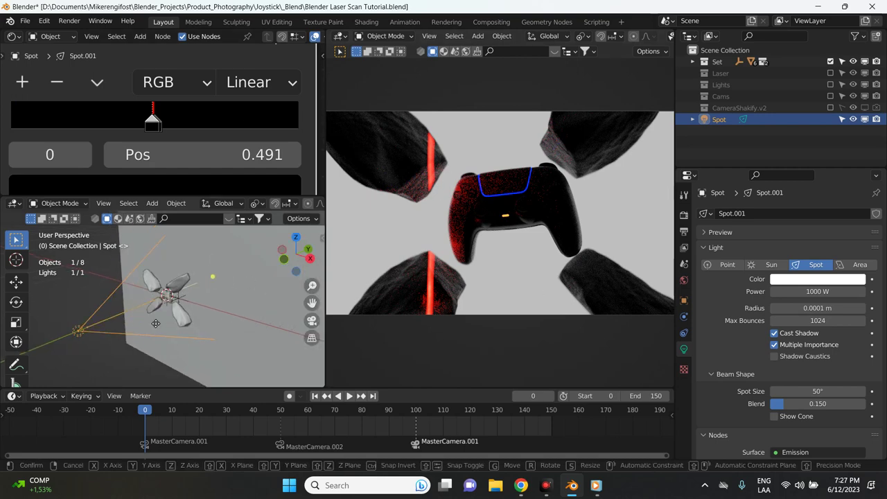
{"action": "key", "text": "y"}
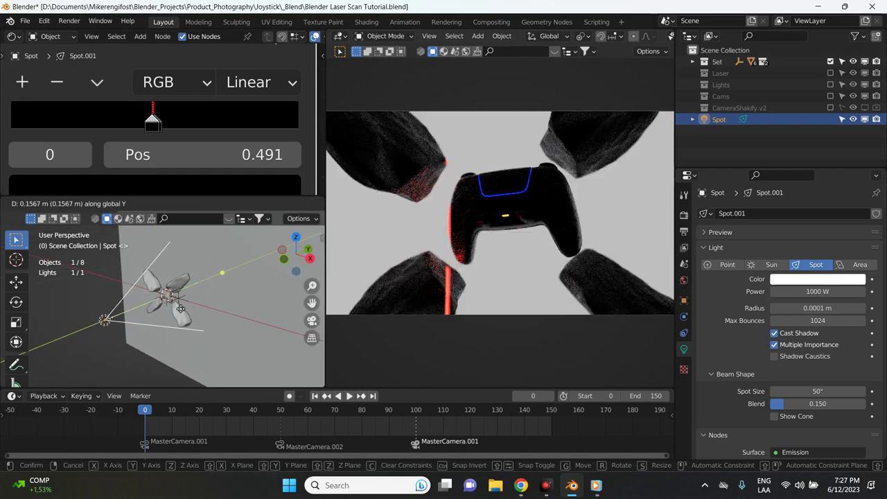
{"action": "left_click", "coordinate": [183, 312]}
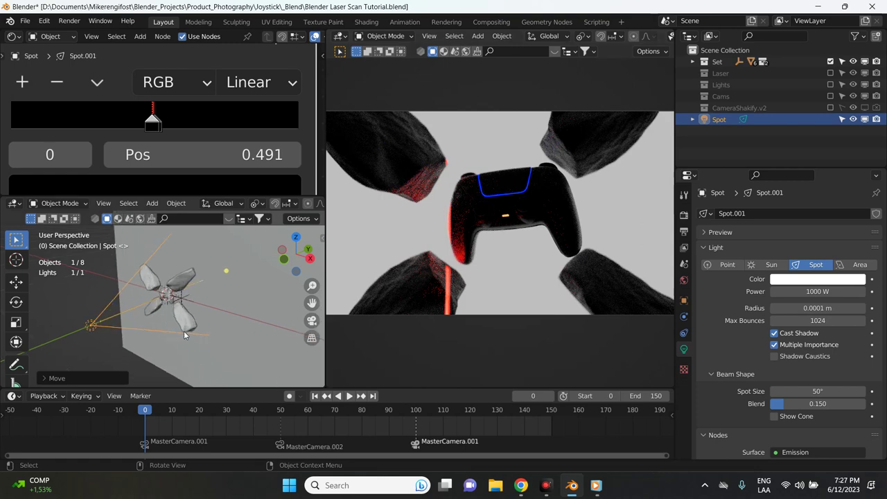
{"action": "middle_click_drag", "start_coordinate": [184, 331], "coordinate": [208, 236]}
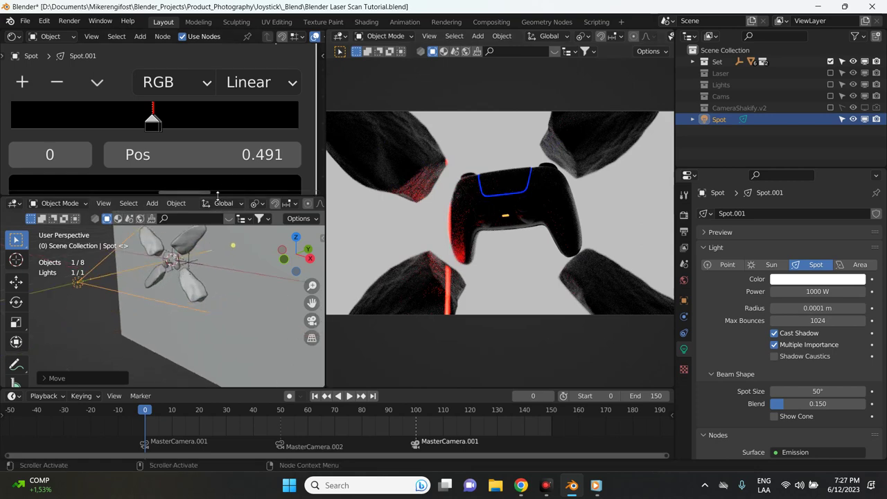
{"action": "left_click_drag", "start_coordinate": [217, 197], "coordinate": [218, 112]}
{"action": "middle_click_drag", "start_coordinate": [188, 235], "coordinate": [189, 276]}
Rotate the spot light about Z so the red line falls at the lower left.
{"action": "key", "text": "r"}
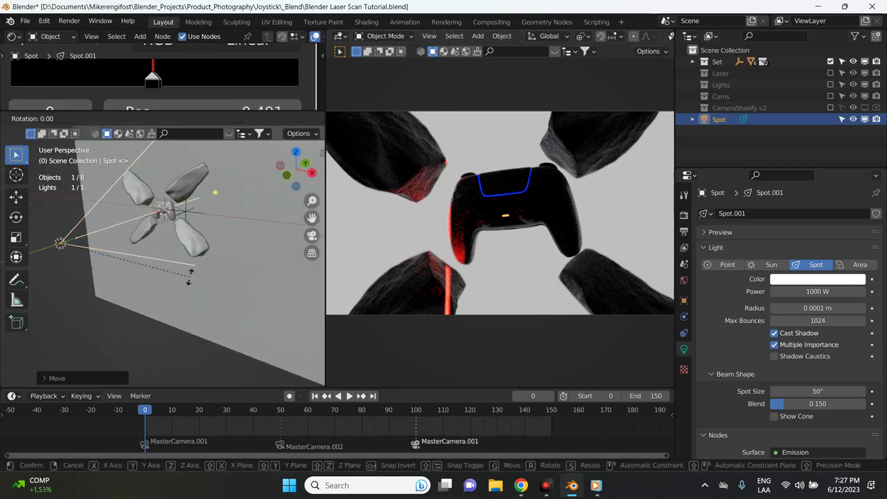
{"action": "key", "text": "z"}
{"action": "key", "text": "z"}
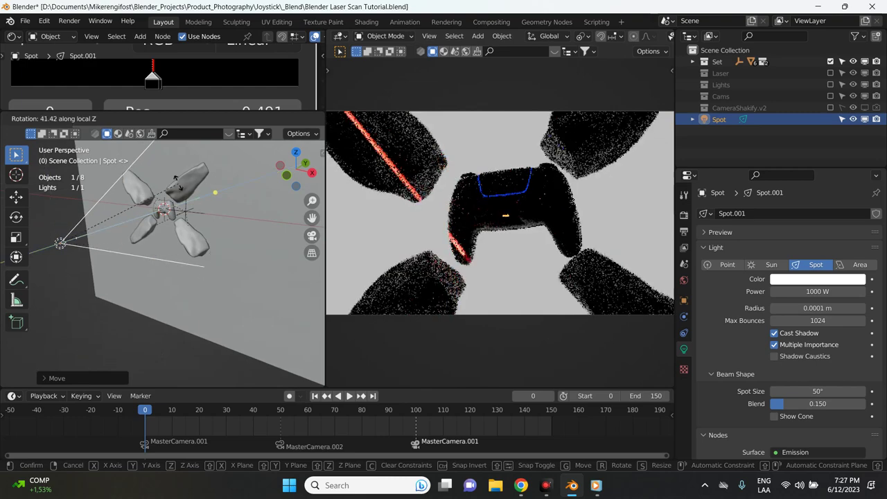
{"action": "left_click", "coordinate": [122, 277]}
{"action": "middle_click_drag", "start_coordinate": [123, 280], "coordinate": [181, 280]}
{"action": "key", "text": "r"}
{"action": "key", "text": "z"}
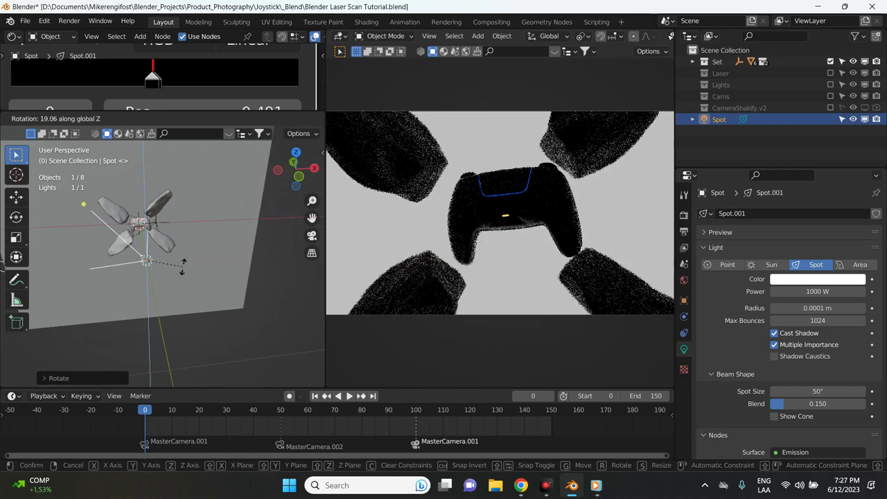
{"action": "left_click", "coordinate": [214, 409]}
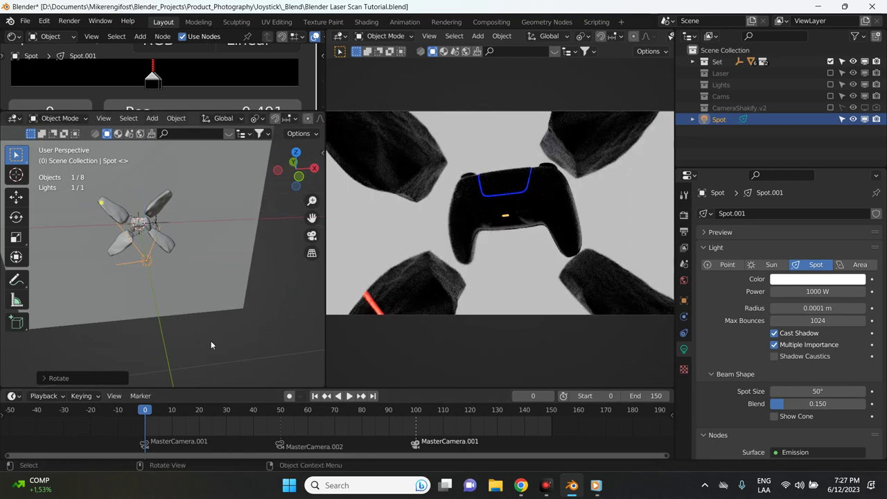
Keyframe the laser's location and rotation at frame 0, then rotate about Z and keyframe at frame 150.
{"action": "key", "text": "i"}
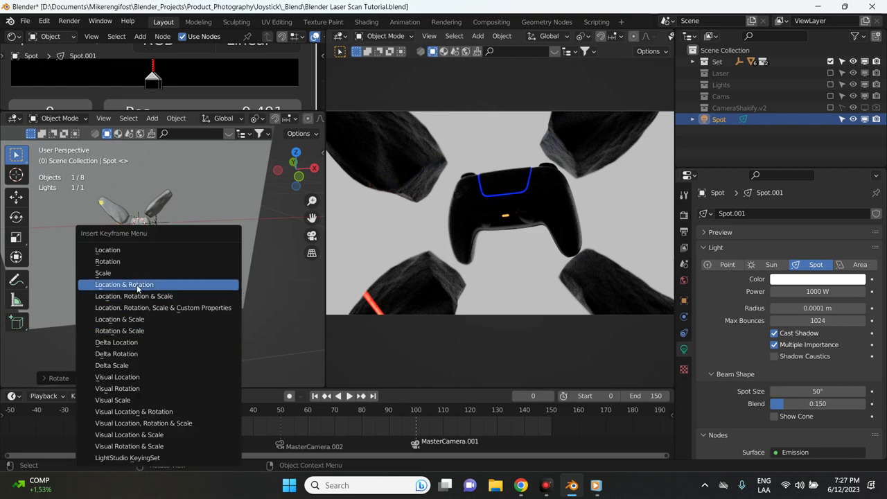
{"action": "left_click", "coordinate": [138, 285]}
{"action": "left_click", "coordinate": [373, 396]}
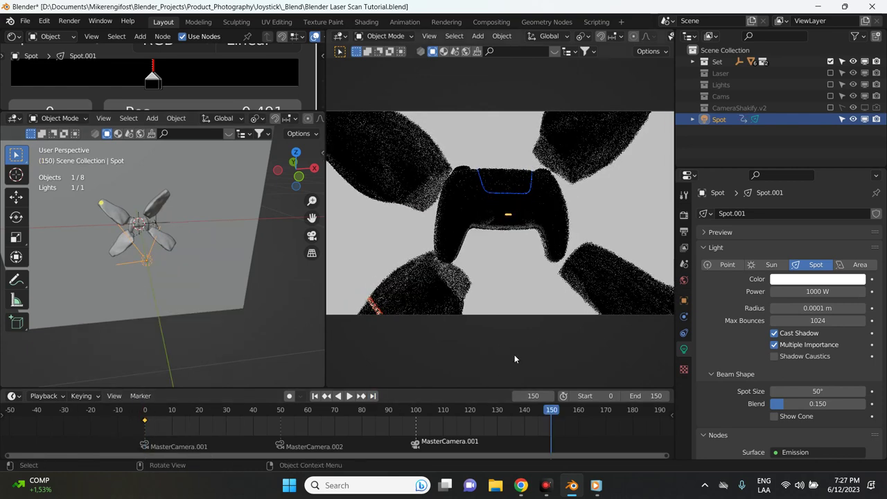
{"action": "key", "text": "r"}
{"action": "key", "text": "z"}
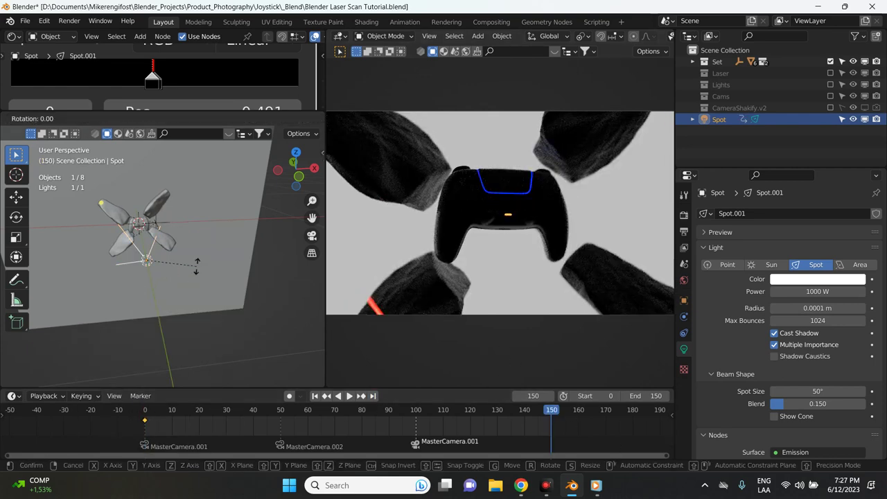
{"action": "left_click", "coordinate": [206, 314]}
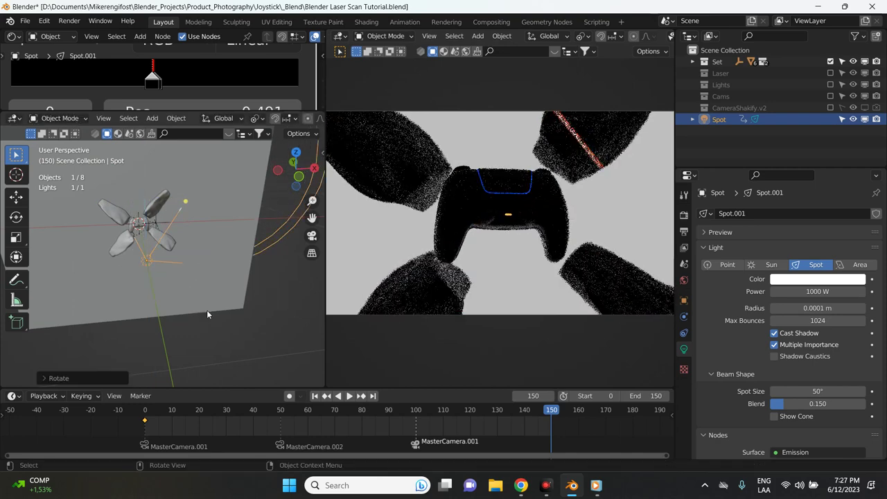
{"action": "key", "text": "i"}
{"action": "left_click", "coordinate": [216, 257]}
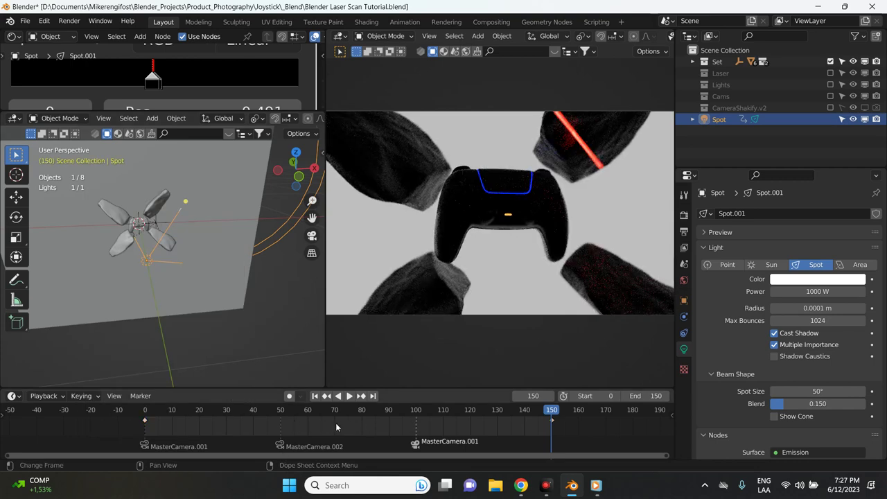
Make the keyframe interpolation Linear and preview the sweep, returning to frame 0.
{"action": "key", "text": "t"}
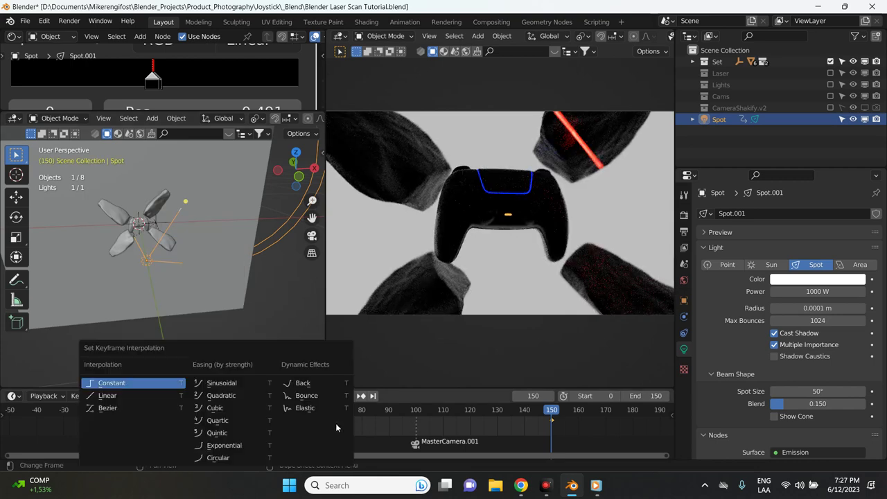
{"action": "left_click", "coordinate": [118, 397]}
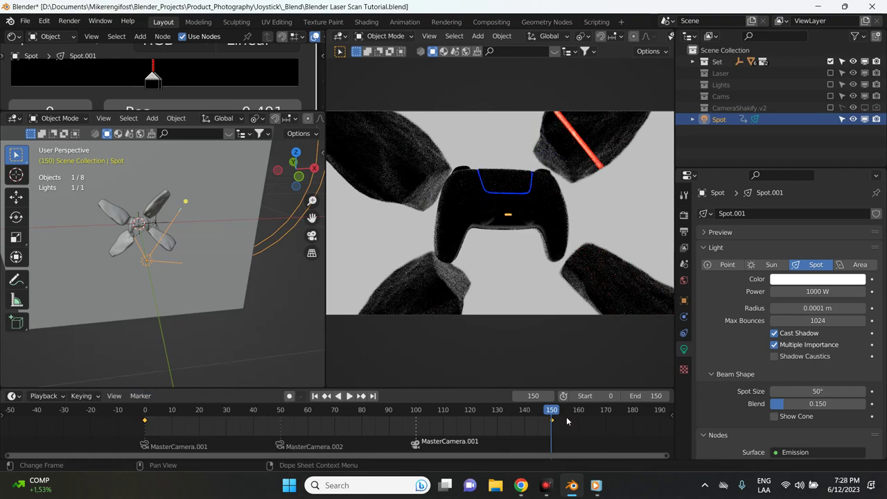
{"action": "key", "text": "space"}
{"action": "left_click", "coordinate": [373, 428]}
{"action": "left_click_drag", "start_coordinate": [373, 427], "coordinate": [153, 428]}
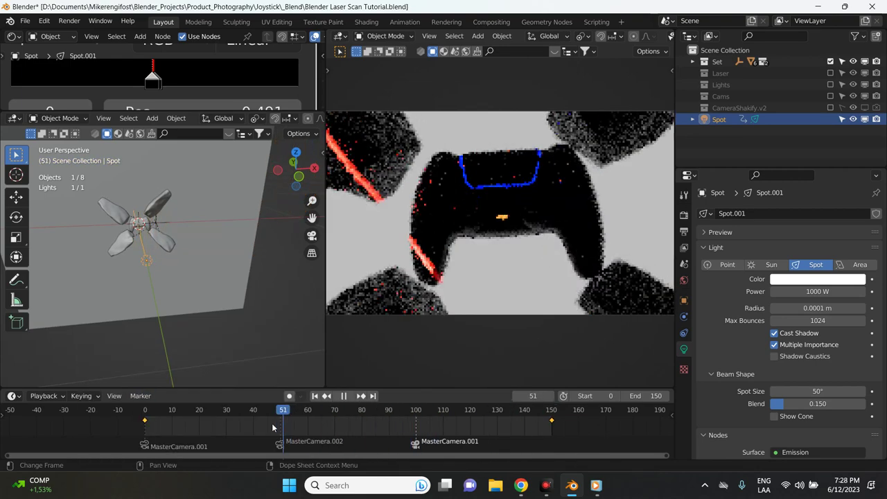
{"action": "key", "text": "space"}
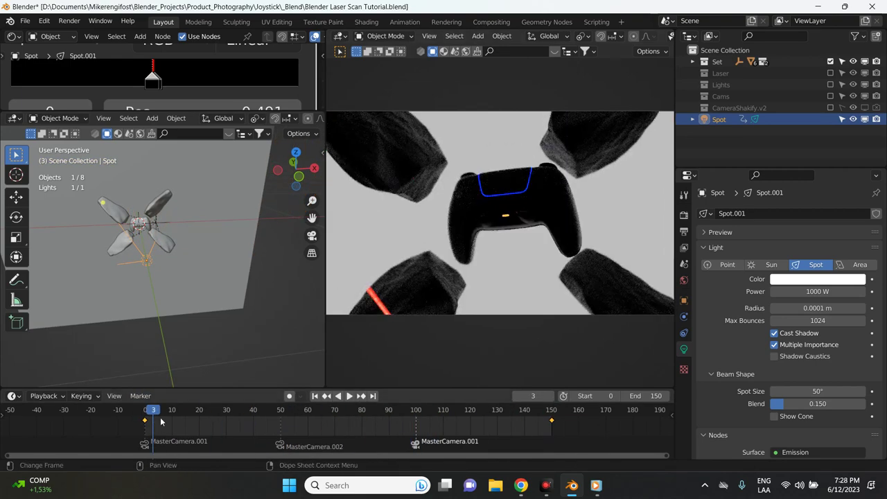
{"action": "left_click", "coordinate": [144, 416]}
{"action": "mouse_move", "coordinate": [149, 283]}
{"action": "middle_mouse_down"}
{"action": "mouse_move", "coordinate": [129, 301]}
{"action": "mouse_move", "coordinate": [121, 336]}
{"action": "middle_mouse_up"}
Duplicate the spot laser in place as Spot.005 and rotate it about Y.
{"action": "key", "text": "shift+d"}
{"action": "right_click", "coordinate": [188, 336]}
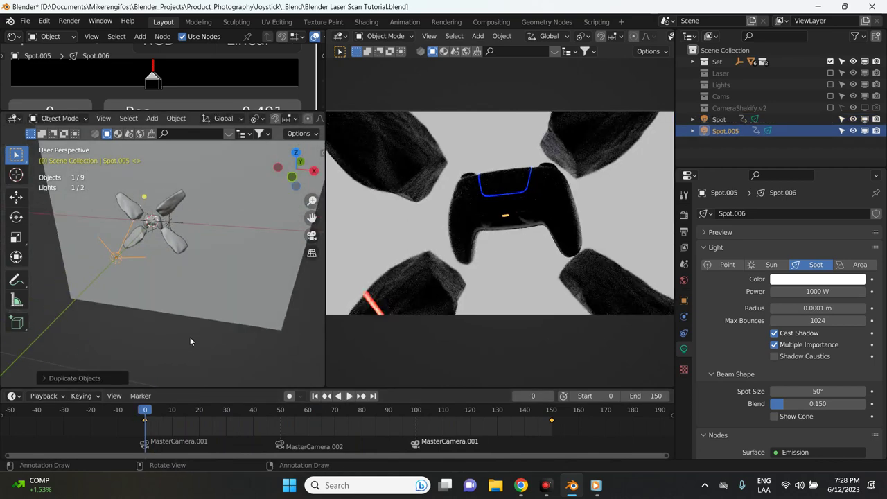
{"action": "key", "text": "r"}
{"action": "key", "text": "z"}
{"action": "key", "text": "z"}
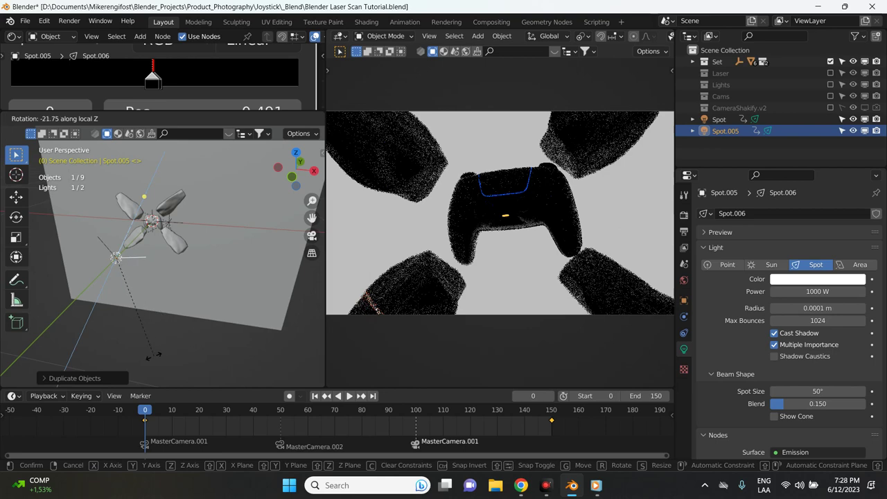
{"action": "key", "text": "y"}
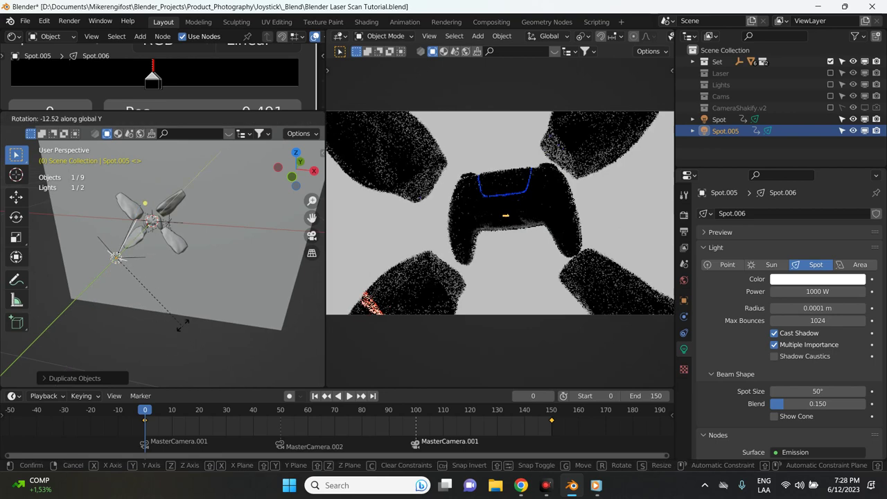
{"action": "left_click", "coordinate": [155, 287]}
Rotate Spot.005 about global Z so its red line lands on the lower-left rock.
{"action": "key", "text": "g"}
{"action": "key", "text": "z"}
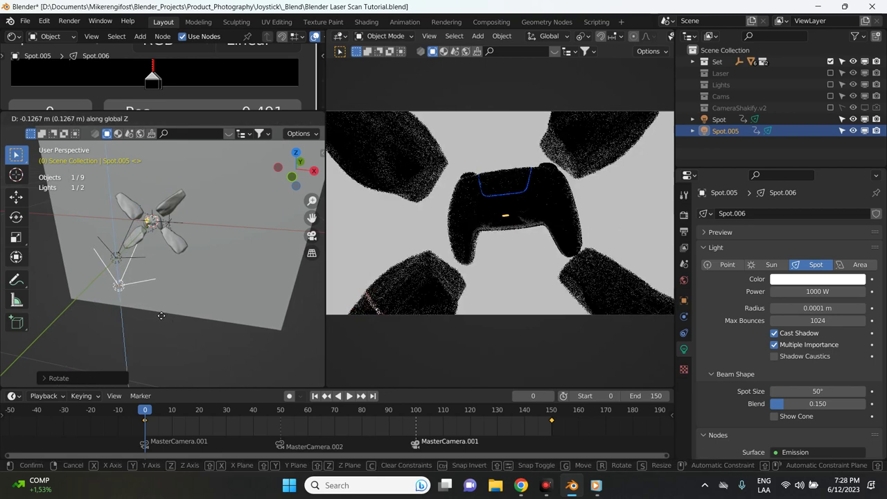
{"action": "key", "text": "r"}
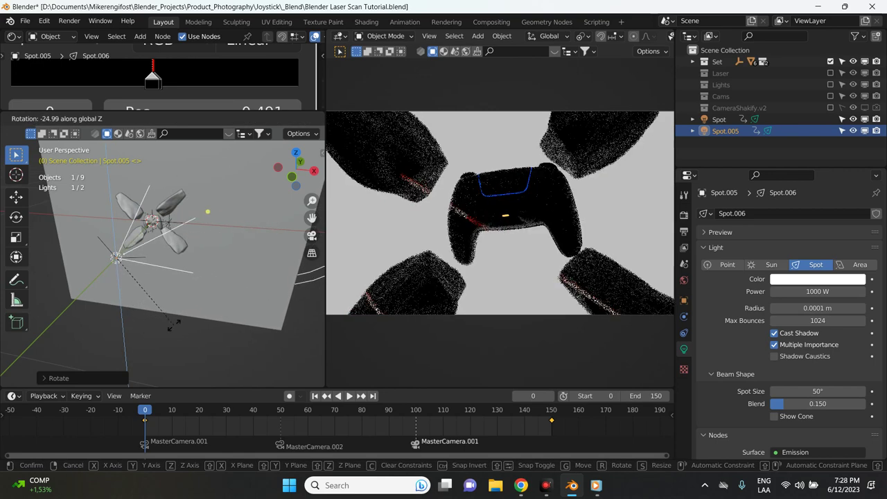
{"action": "left_click", "coordinate": [144, 359]}
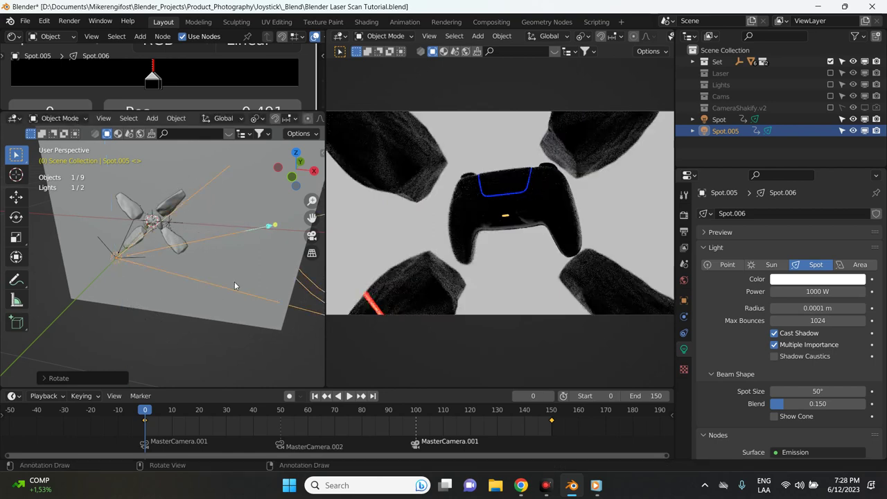
Keyframe Spot.005's location, rotation and scale at frame 0, then go to frame 150.
{"action": "key", "text": "i"}
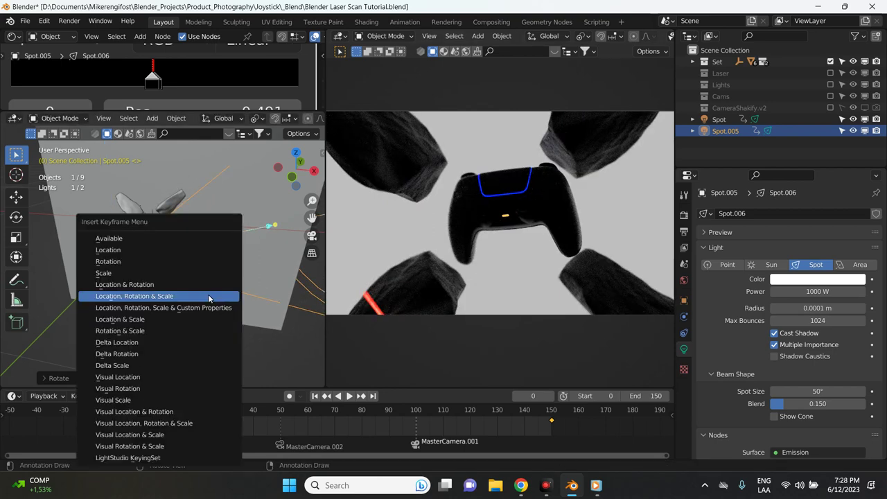
{"action": "left_click", "coordinate": [208, 285]}
{"action": "left_click_drag", "start_coordinate": [146, 411], "coordinate": [555, 404]}
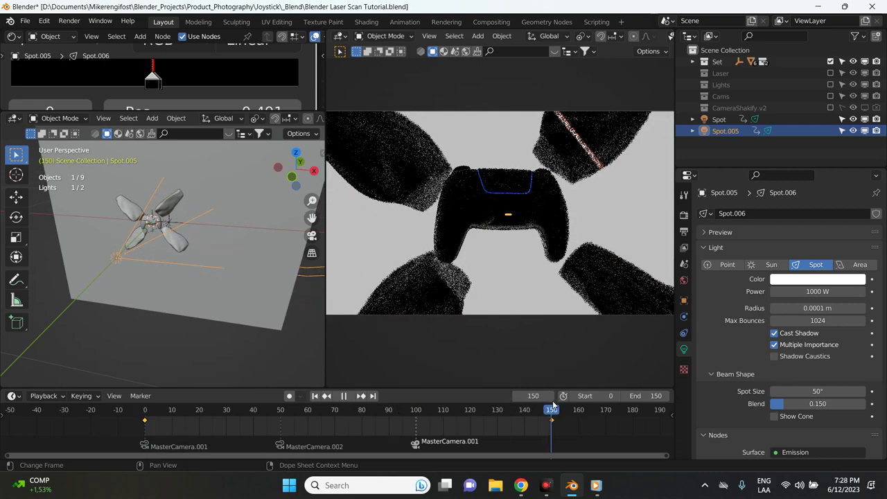
Rotate Spot.005 about global Z and keyframe its end pose at frame 150.
{"action": "key", "text": "r"}
{"action": "key", "text": "z"}
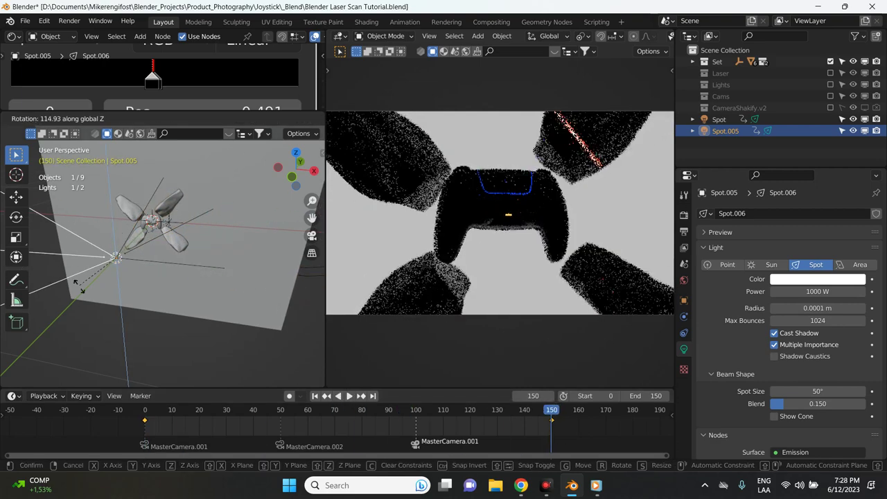
{"action": "left_click", "coordinate": [97, 236]}
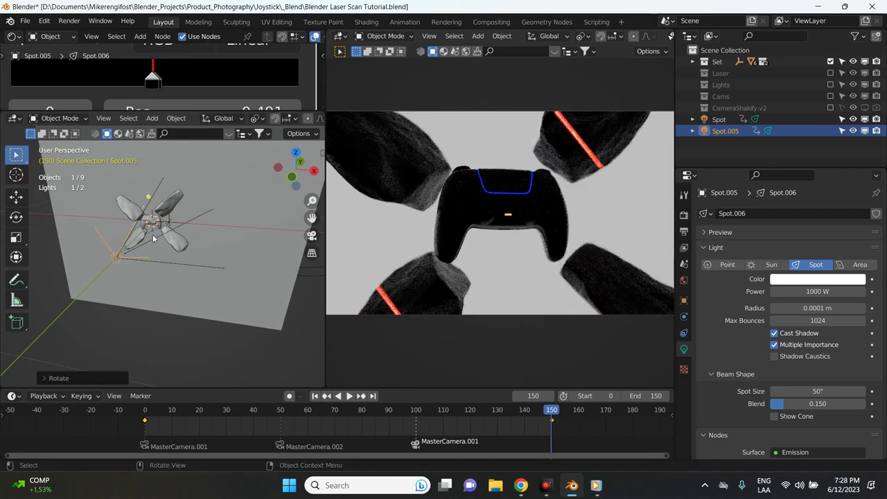
{"action": "key", "text": "i"}
{"action": "left_click", "coordinate": [153, 236]}
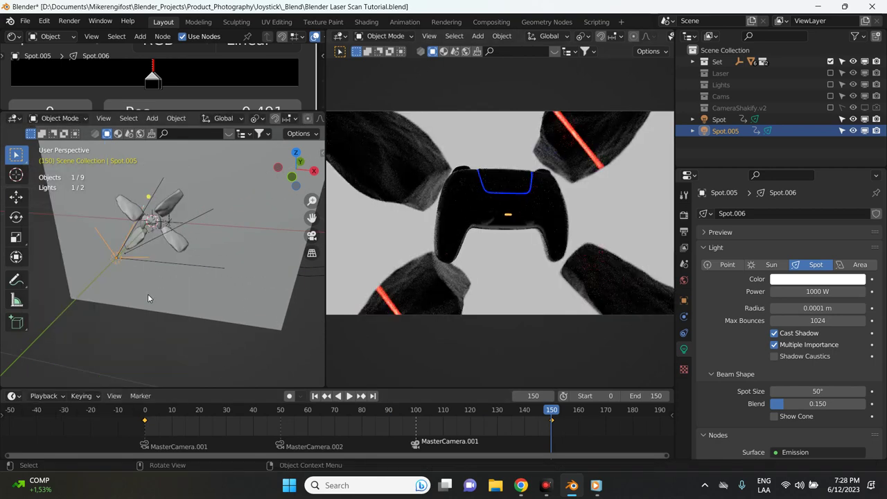
{"action": "mouse_move", "coordinate": [147, 298]}
{"action": "middle_mouse_down"}
{"action": "mouse_move", "coordinate": [158, 229]}
{"action": "mouse_move", "coordinate": [190, 260]}
{"action": "middle_mouse_up"}
Add an area light, rotate it 90° about X, and move it along Y beside the controller.
{"action": "left_click", "coordinate": [127, 253]}
{"action": "key", "text": "shift+a"}
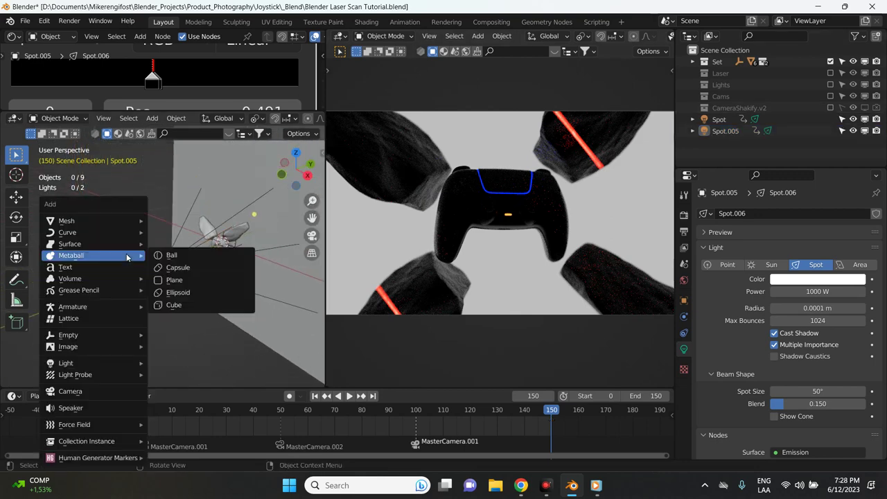
{"action": "mouse_move", "coordinate": [65, 363]}
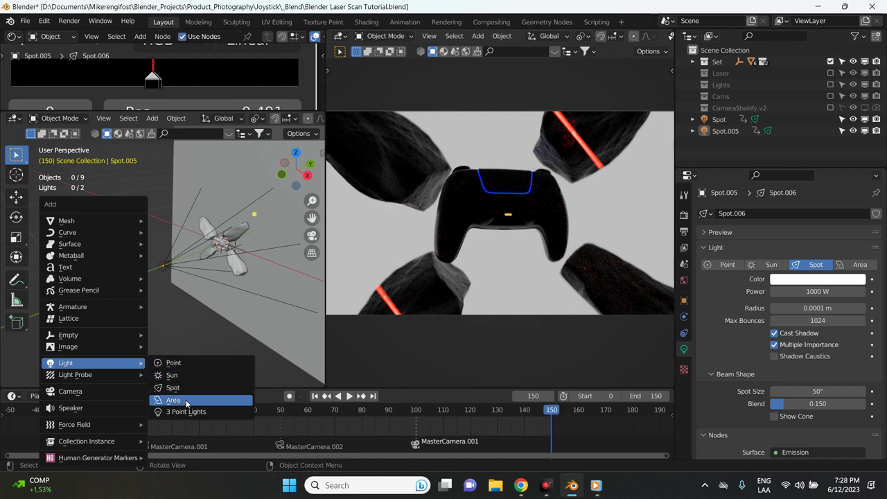
{"action": "left_click", "coordinate": [187, 403]}
{"action": "type", "text": "rx"}
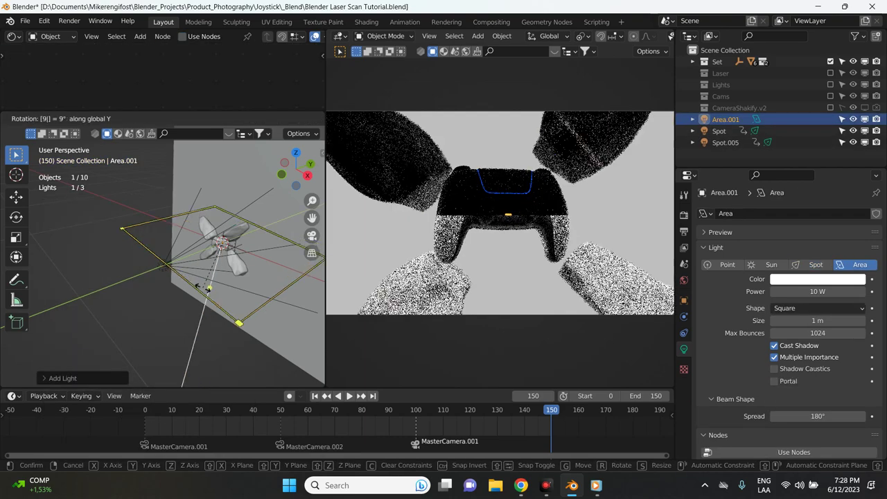
{"action": "type", "text": "90"}
{"action": "key", "text": "Return"}
{"action": "key", "text": "y"}
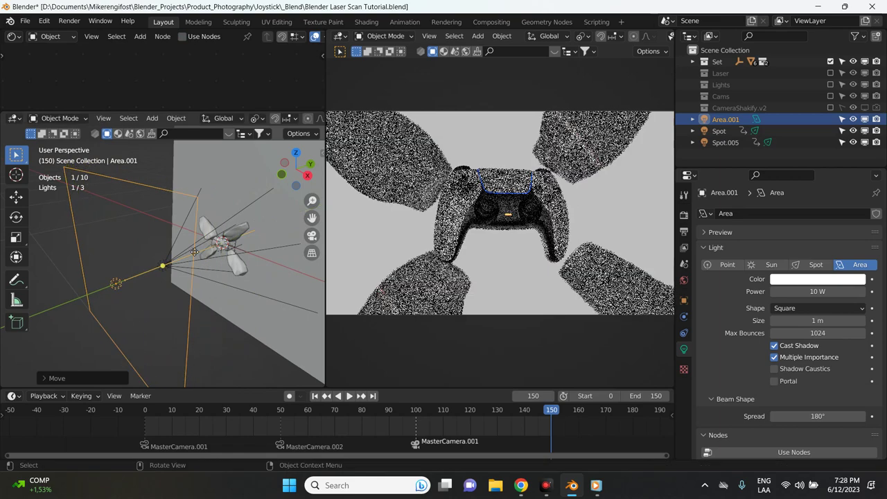
{"action": "left_click", "coordinate": [106, 339]}
{"action": "mouse_move", "coordinate": [223, 253]}
{"action": "middle_mouse_down"}
{"action": "mouse_move", "coordinate": [196, 261]}
{"action": "mouse_move", "coordinate": [225, 301]}
{"action": "middle_mouse_up"}
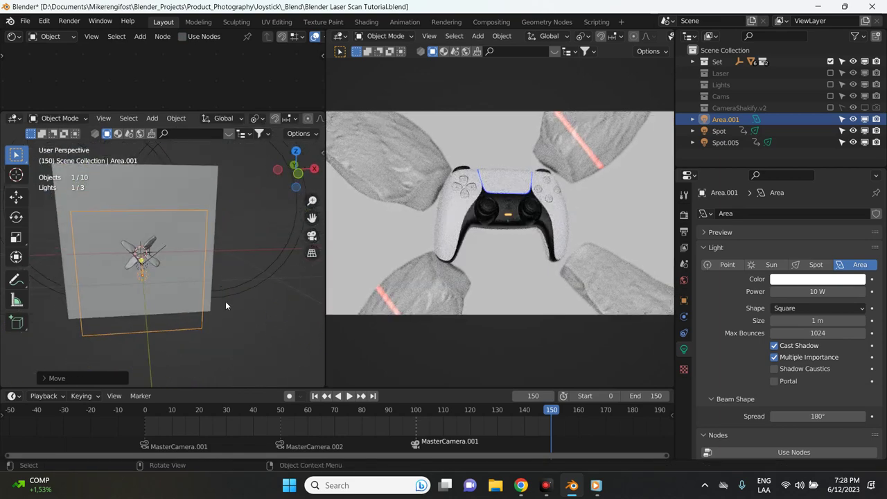
Scale the area light thin along X into a vertical strip and apply its scale.
{"action": "key", "text": "s"}
{"action": "key", "text": "x"}
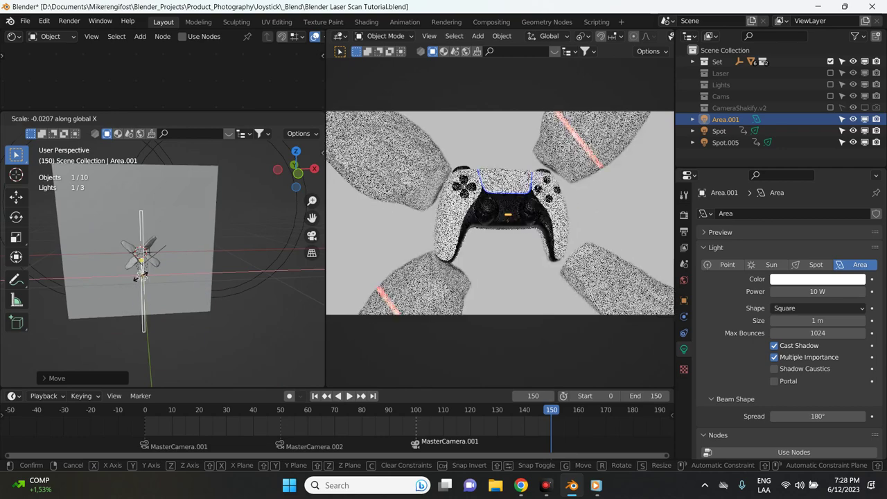
{"action": "left_click", "coordinate": [141, 272]}
{"action": "mouse_move", "coordinate": [141, 272]}
{"action": "middle_mouse_down"}
{"action": "mouse_move", "coordinate": [130, 258]}
{"action": "mouse_move", "coordinate": [190, 289]}
{"action": "mouse_move", "coordinate": [129, 256]}
{"action": "middle_mouse_up"}
{"action": "key", "text": "ctrl+a"}
{"action": "left_click", "coordinate": [111, 279]}
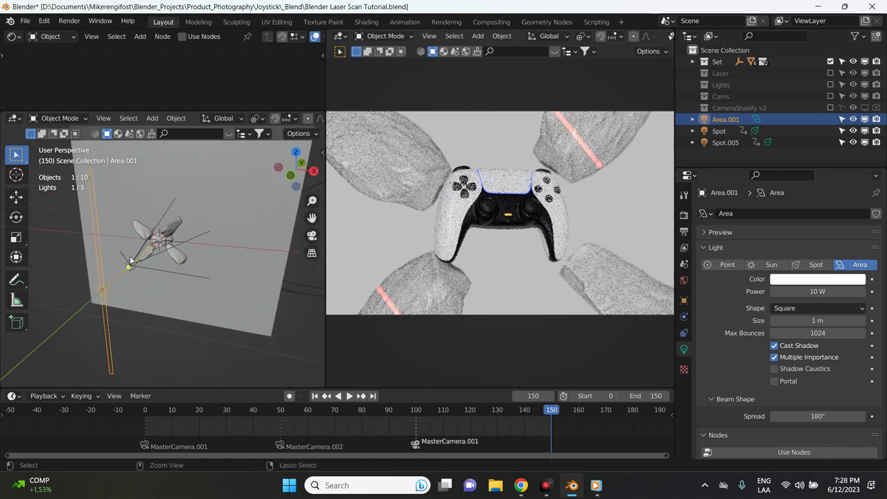
{"action": "key", "text": "ctrl+a"}
{"action": "left_click", "coordinate": [105, 257]}
{"action": "key", "text": "ctrl+z"}
{"action": "mouse_move", "coordinate": [215, 280]}
{"action": "middle_mouse_down"}
{"action": "mouse_move", "coordinate": [179, 271]}
{"action": "mouse_move", "coordinate": [214, 243]}
{"action": "mouse_move", "coordinate": [178, 213]}
{"action": "mouse_move", "coordinate": [393, 276]}
{"action": "middle_mouse_up"}
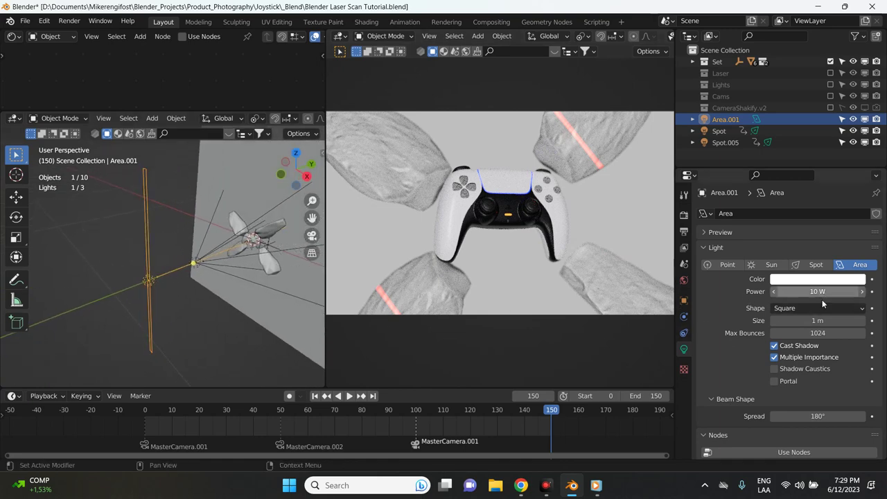
Set Area.001's spread to 2.5° and its power to 100 mW.
{"action": "left_click", "coordinate": [820, 416]}
{"action": "type", "text": "2.5"}
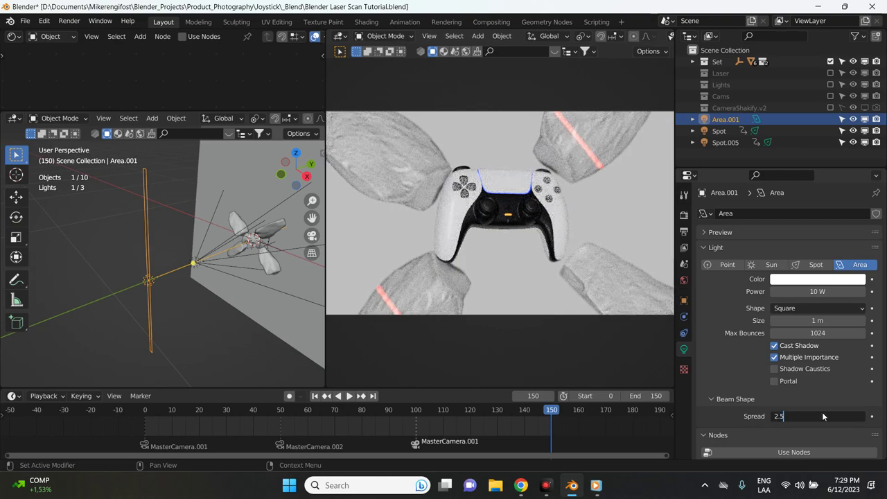
{"action": "key", "text": "Return"}
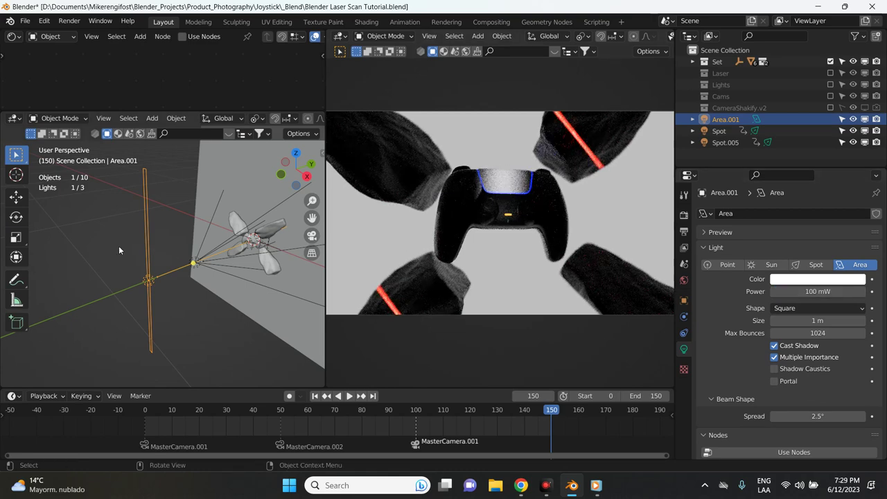
{"action": "middle_click_drag", "start_coordinate": [119, 247], "coordinate": [206, 268]}
At frame 0, turn the area light about the Z axis to its starting angle.
{"action": "key", "text": "r"}
{"action": "key", "text": "z"}
{"action": "key", "text": "z"}
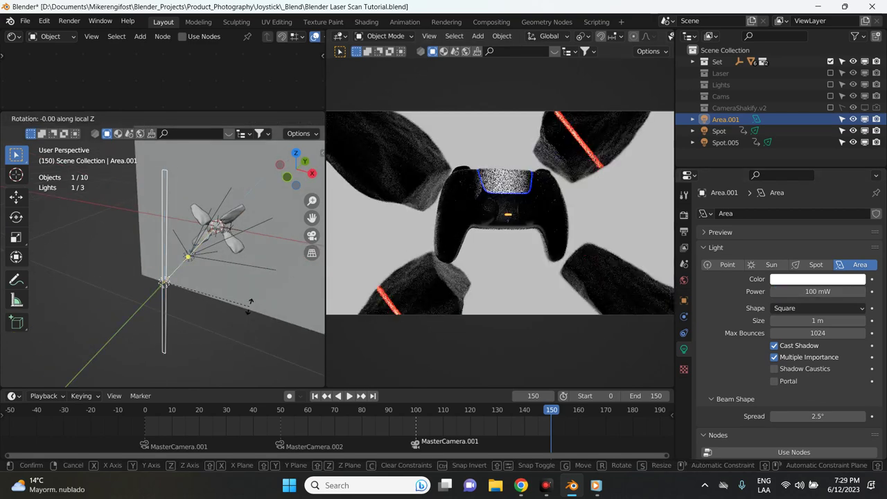
{"action": "left_click", "coordinate": [234, 313]}
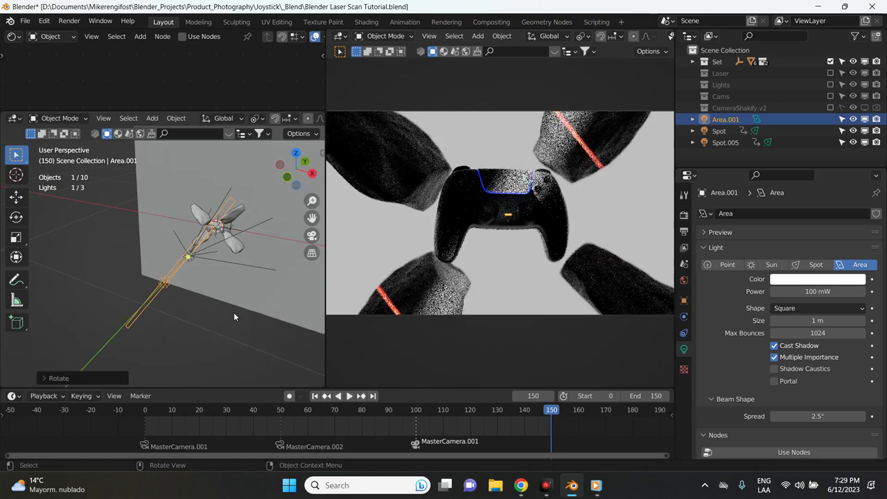
{"action": "left_click", "coordinate": [318, 395]}
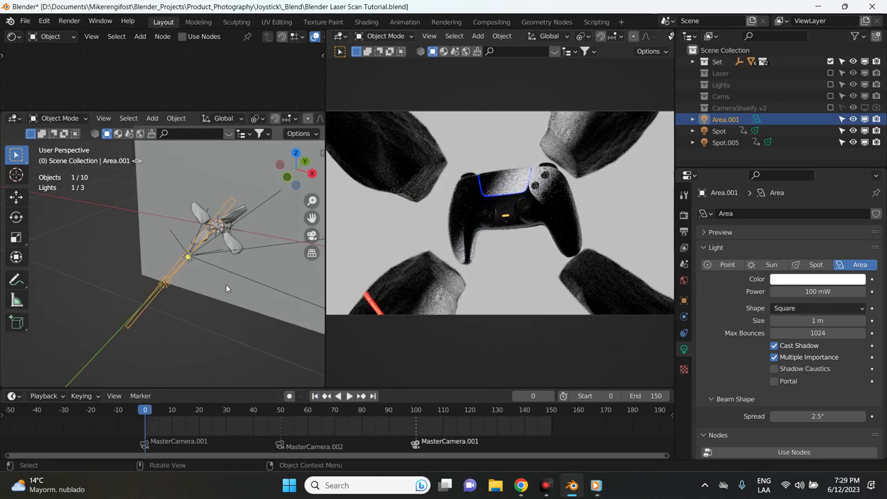
{"action": "key", "text": "r"}
{"action": "key", "text": "z"}
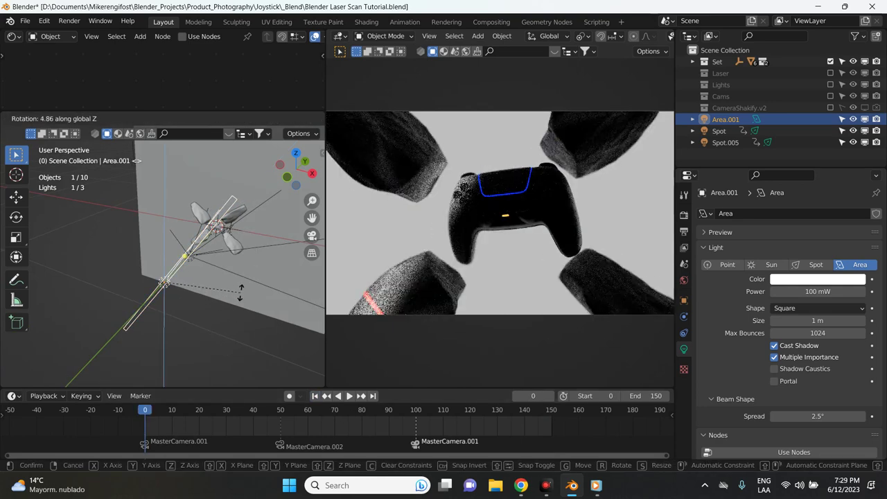
{"action": "left_click", "coordinate": [235, 269]}
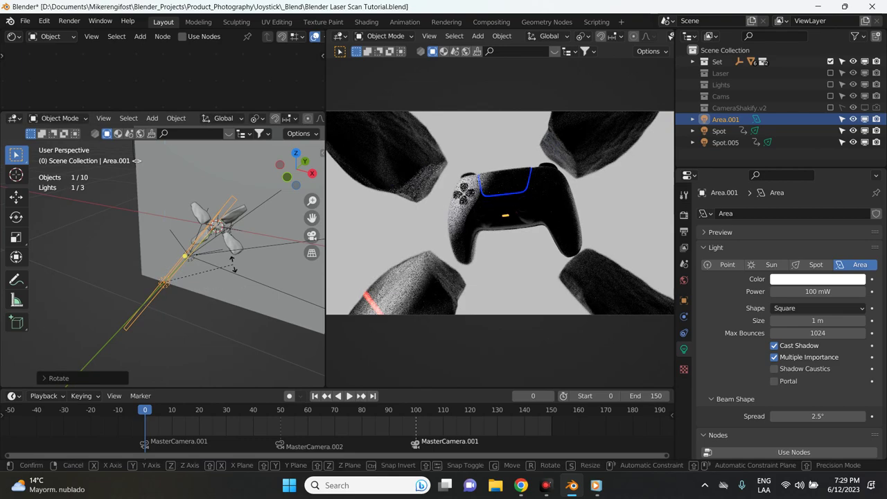
Tilt the light about Y, keyframe Location & Rotation at frame 0, then go to frame 150.
{"action": "key", "text": "y"}
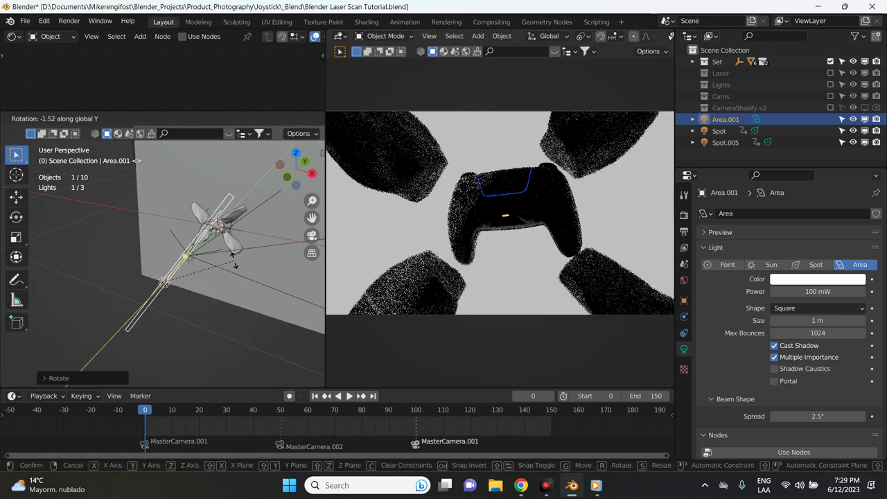
{"action": "left_click", "coordinate": [234, 255]}
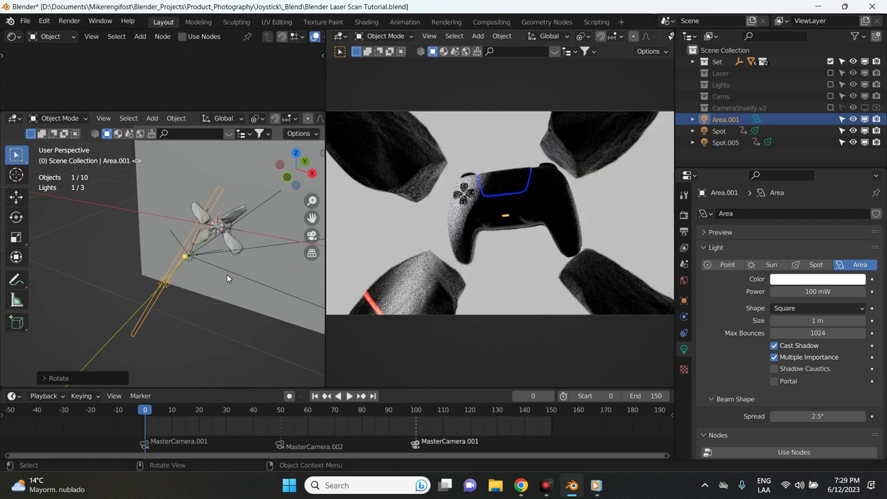
{"action": "key", "text": "i"}
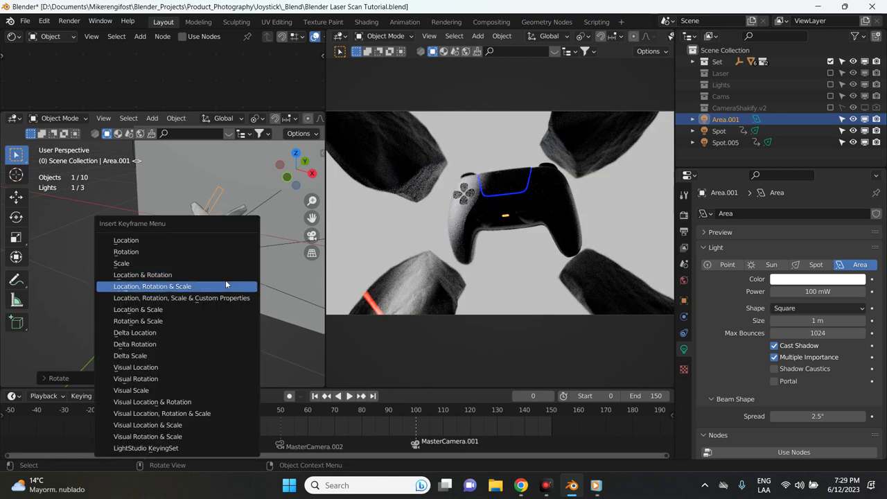
{"action": "left_click", "coordinate": [187, 278]}
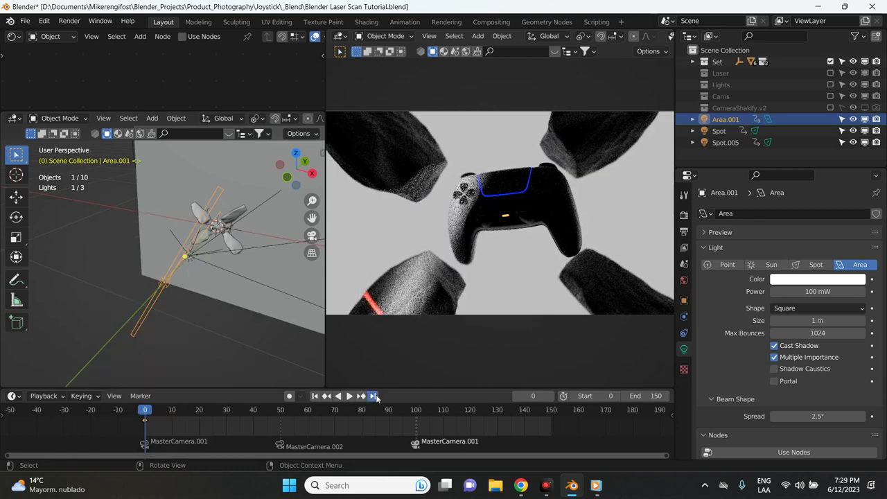
{"action": "left_click", "coordinate": [375, 397]}
{"action": "key", "text": "r"}
{"action": "key", "text": "z"}
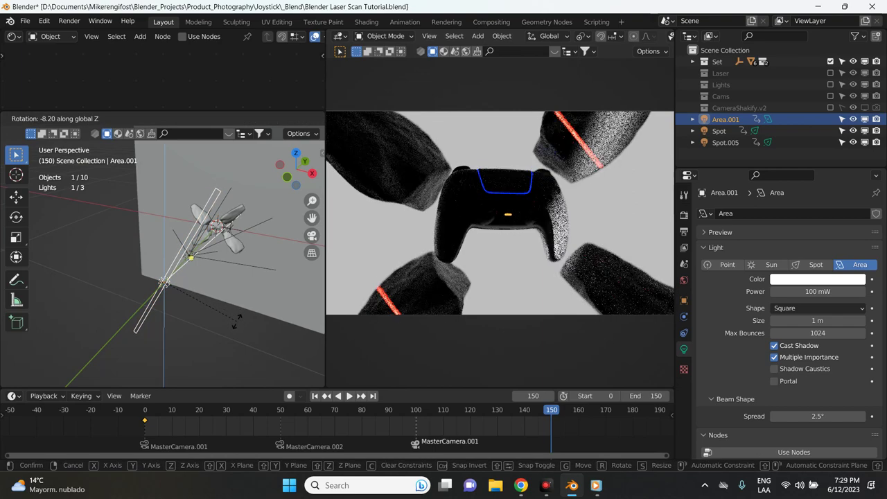
Rotate the light about Z at frame 150, keyframe Location & Rotation, and play back the sweep.
{"action": "left_click", "coordinate": [236, 320]}
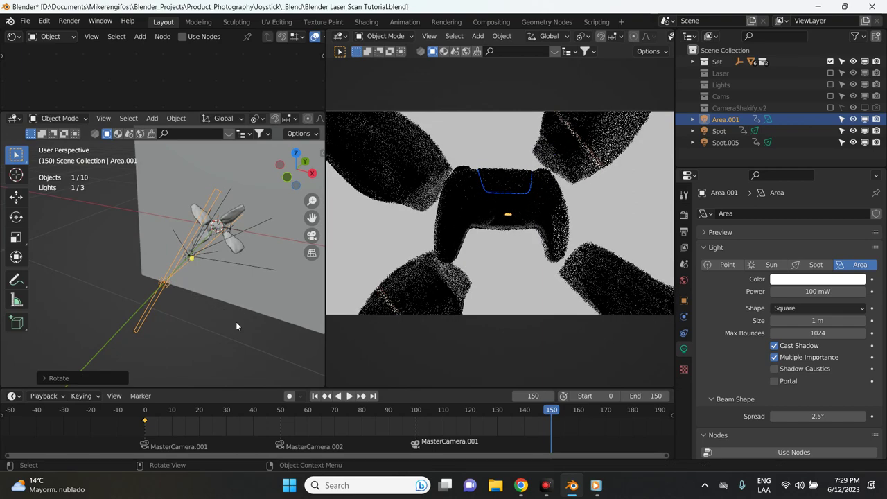
{"action": "key", "text": "i"}
{"action": "left_click", "coordinate": [266, 271]}
{"action": "key", "text": "space"}
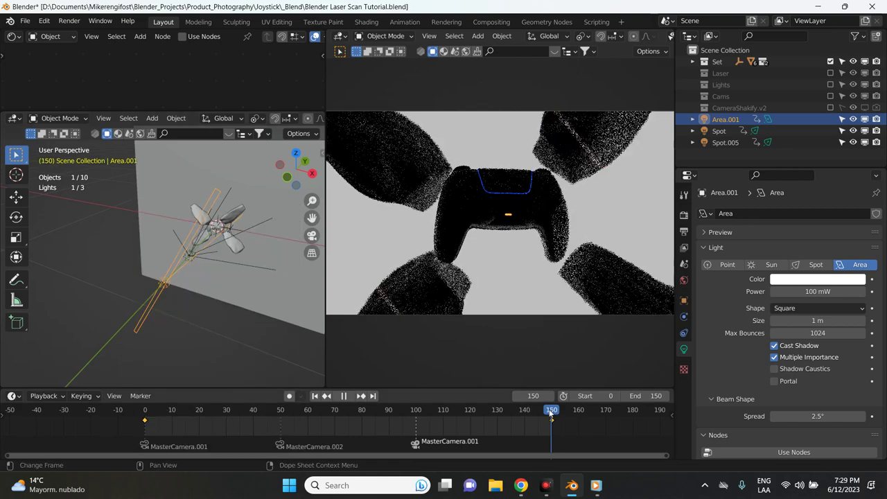
{"action": "left_click_drag", "start_coordinate": [532, 412], "coordinate": [363, 428]}
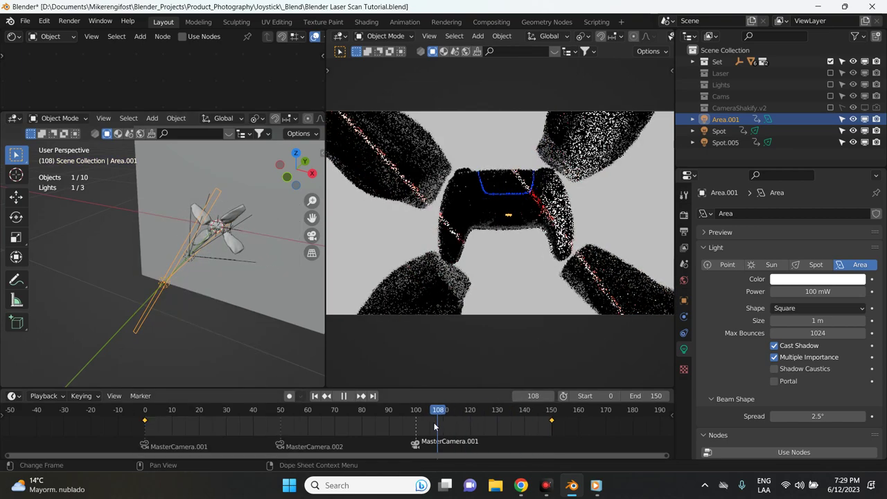
{"action": "key", "text": "Escape"}
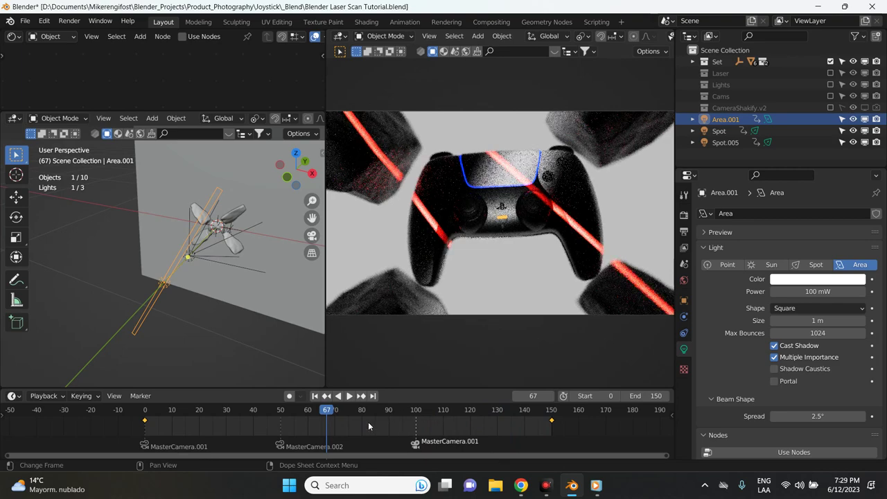
Switch the light's keyframes to Linear interpolation and preview the sweep in reverse.
{"action": "key", "text": "t"}
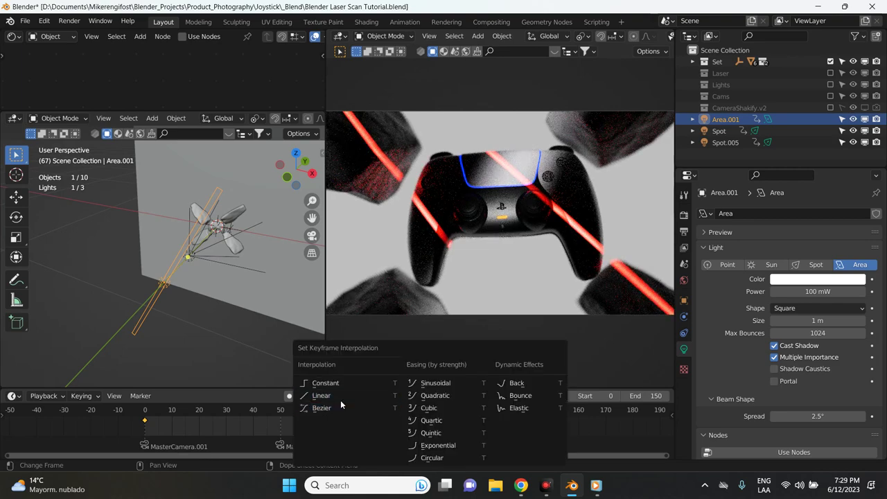
{"action": "left_click", "coordinate": [340, 398]}
{"action": "left_click", "coordinate": [339, 396]}
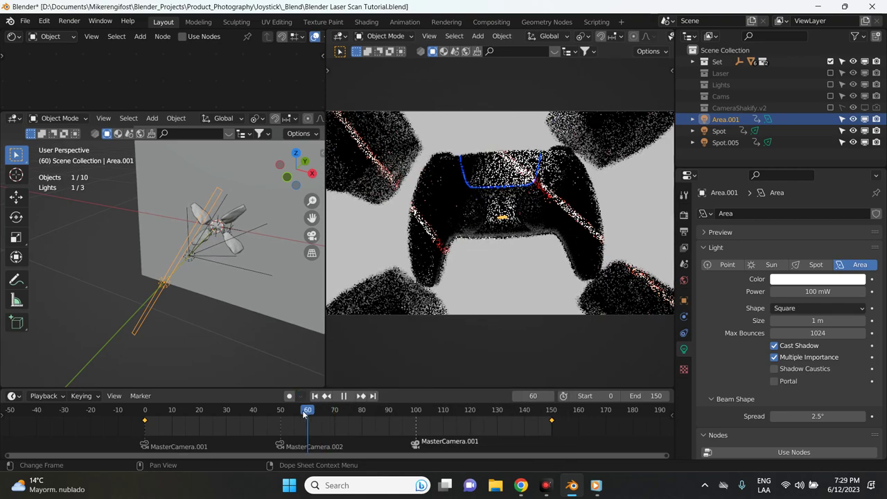
{"action": "left_click_drag", "start_coordinate": [225, 419], "coordinate": [177, 419]}
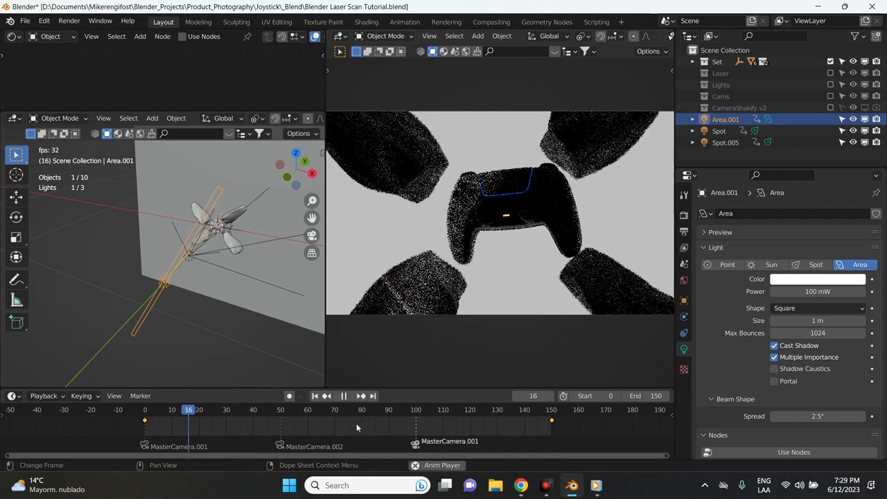
Replay the even-speed sweep, stopping at frame 110, and bring up the BlenderKit asset bar.
{"action": "key", "text": "space"}
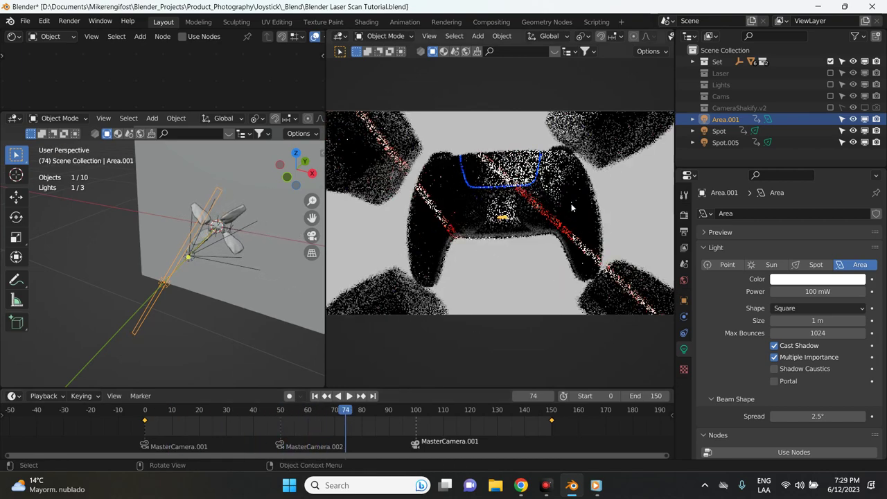
{"action": "key", "text": "space"}
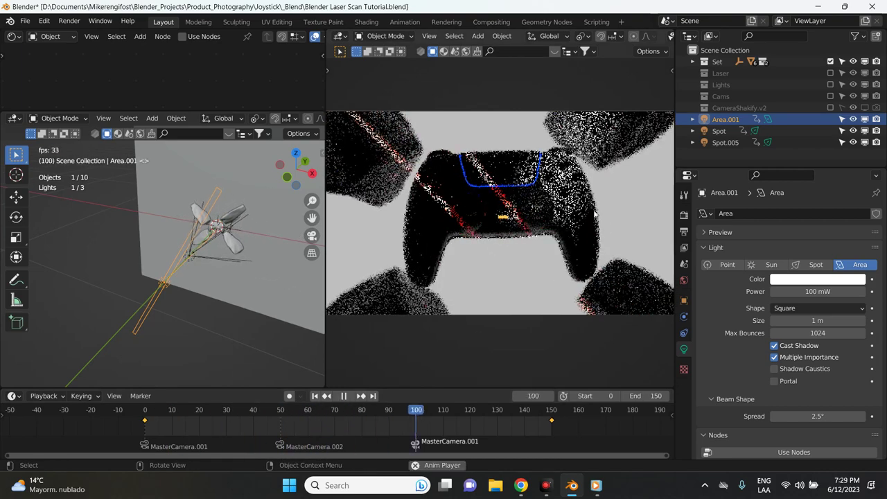
{"action": "key", "text": "space"}
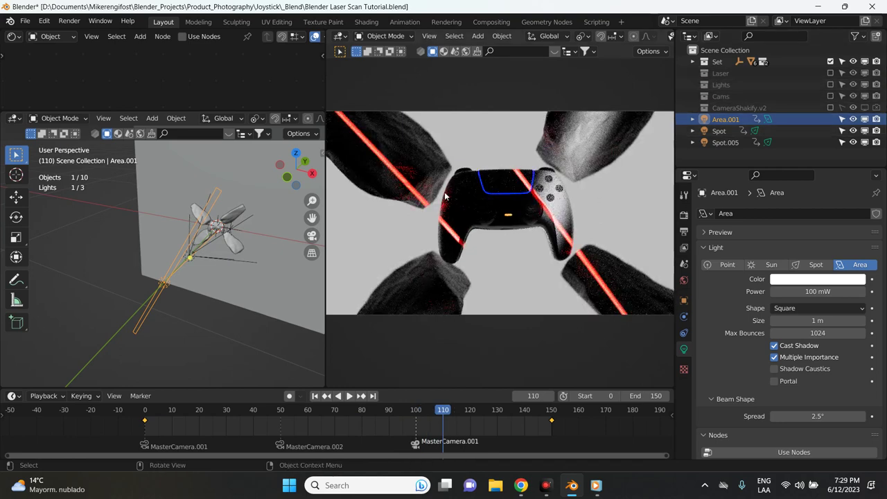
{"action": "left_click", "coordinate": [232, 135]}
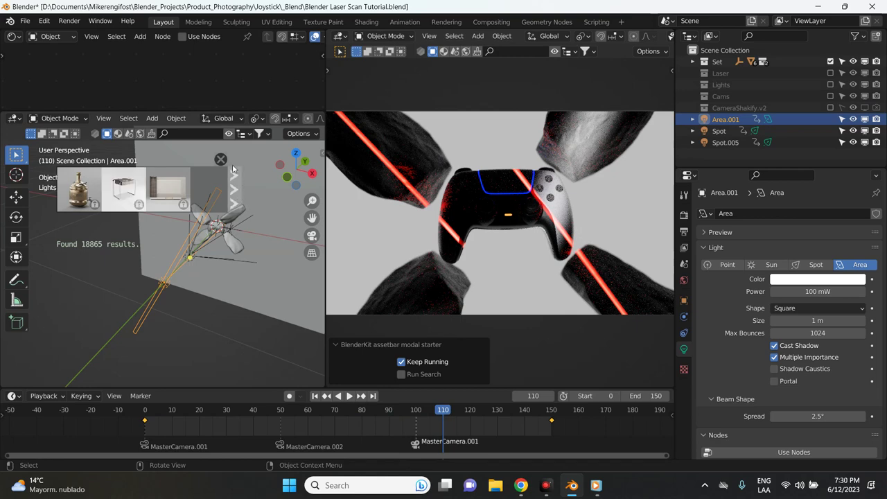
Close the BlenderKit asset bar and play the rendered Laser Scan video.
{"action": "left_click", "coordinate": [228, 135]}
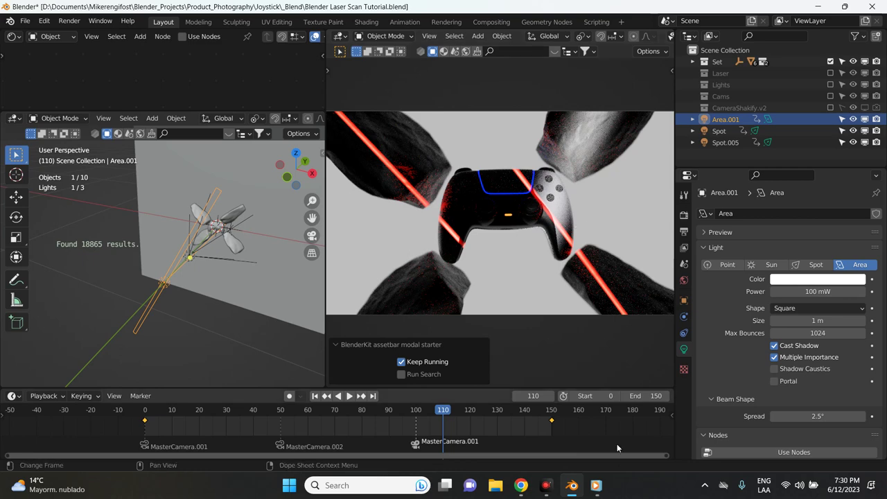
{"action": "left_click", "coordinate": [602, 493]}
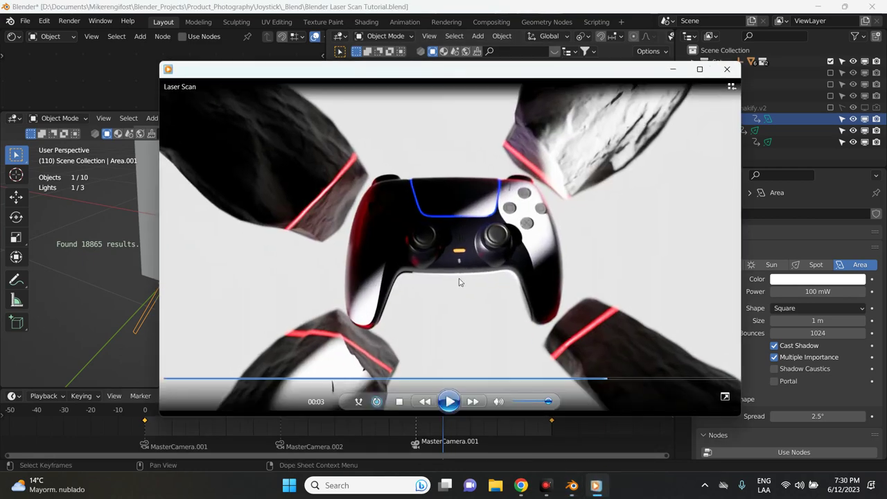
{"action": "left_click", "coordinate": [451, 406]}
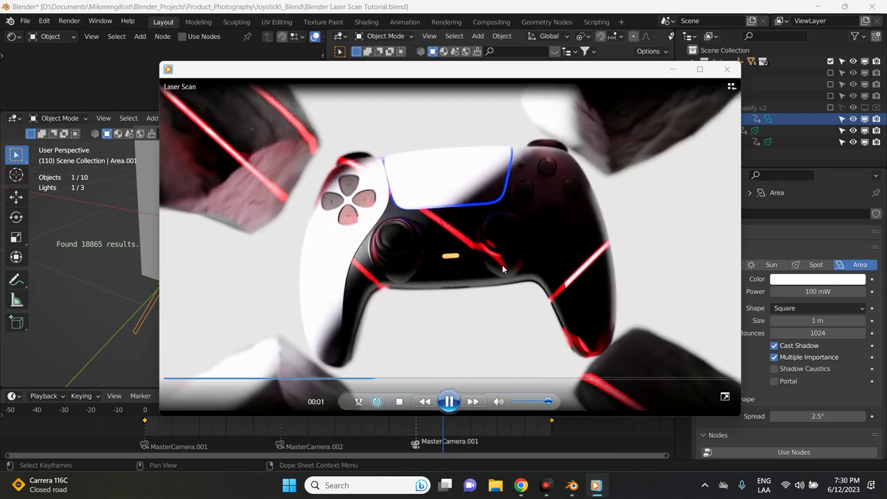
Look over the Gumroad products page in Chrome, then return to the playing video.
{"action": "left_click", "coordinate": [521, 485]}
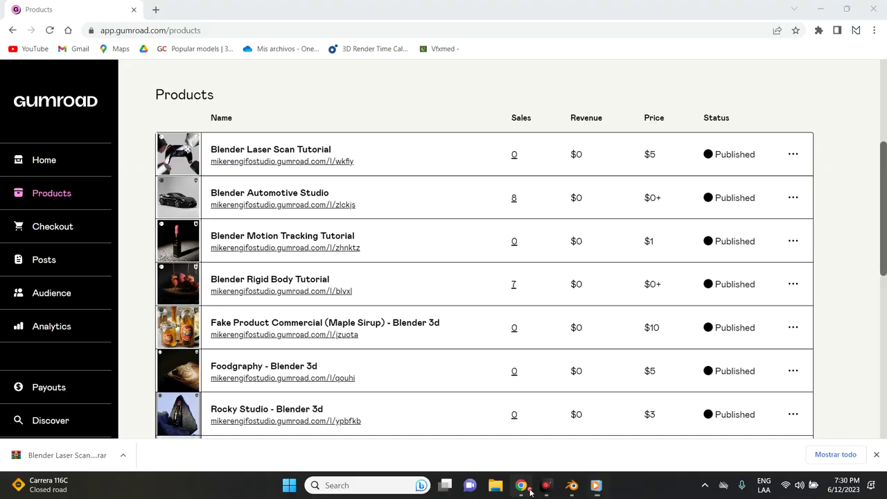
{"action": "scroll", "coordinate": [222, 256], "scroll_direction": "down", "scroll_amount": 2}
{"action": "scroll", "coordinate": [270, 251], "scroll_direction": "down", "scroll_amount": 4}
{"action": "scroll", "coordinate": [291, 266], "scroll_direction": "up", "scroll_amount": 5}
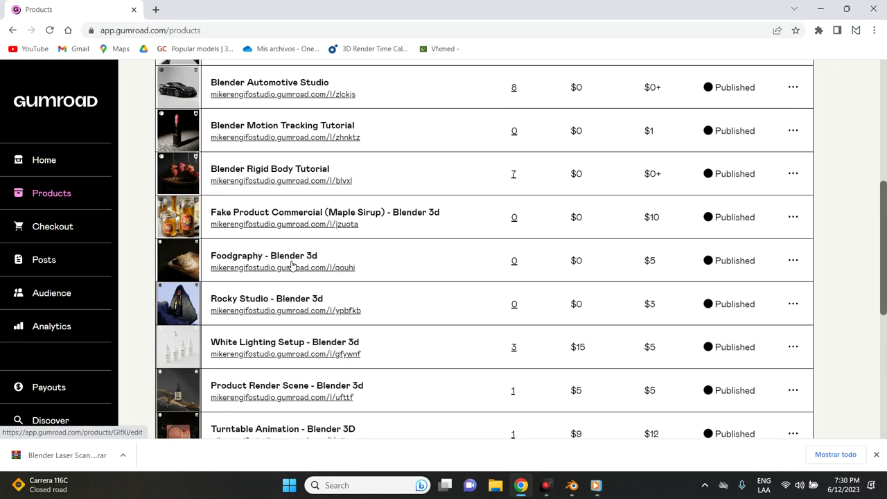
{"action": "scroll", "coordinate": [292, 266], "scroll_direction": "up", "scroll_amount": 4}
{"action": "scroll", "coordinate": [292, 266], "scroll_direction": "down", "scroll_amount": 3}
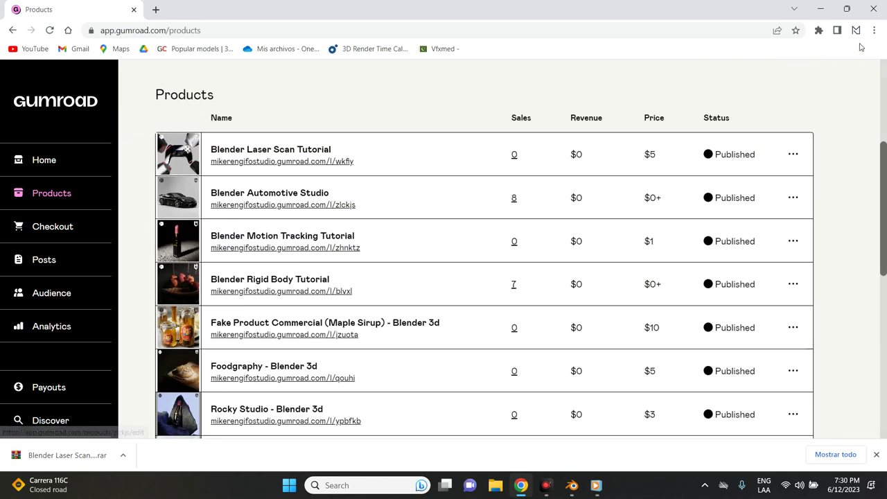
{"action": "left_click", "coordinate": [822, 10]}
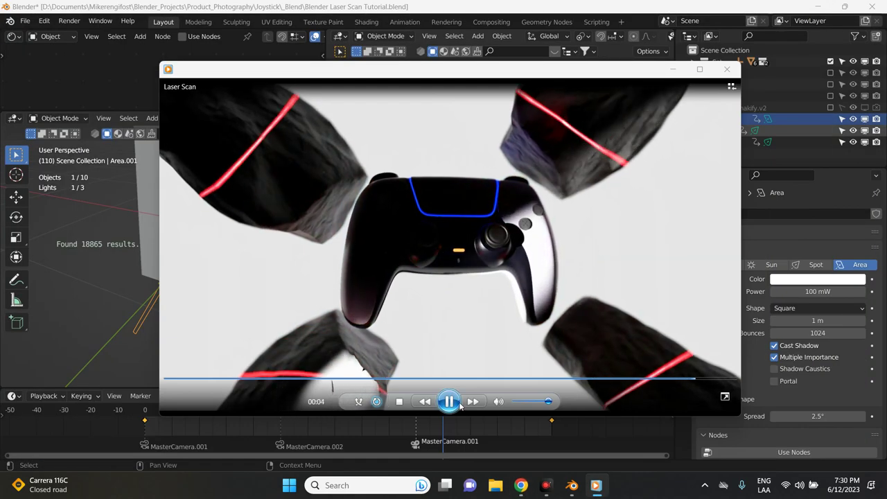